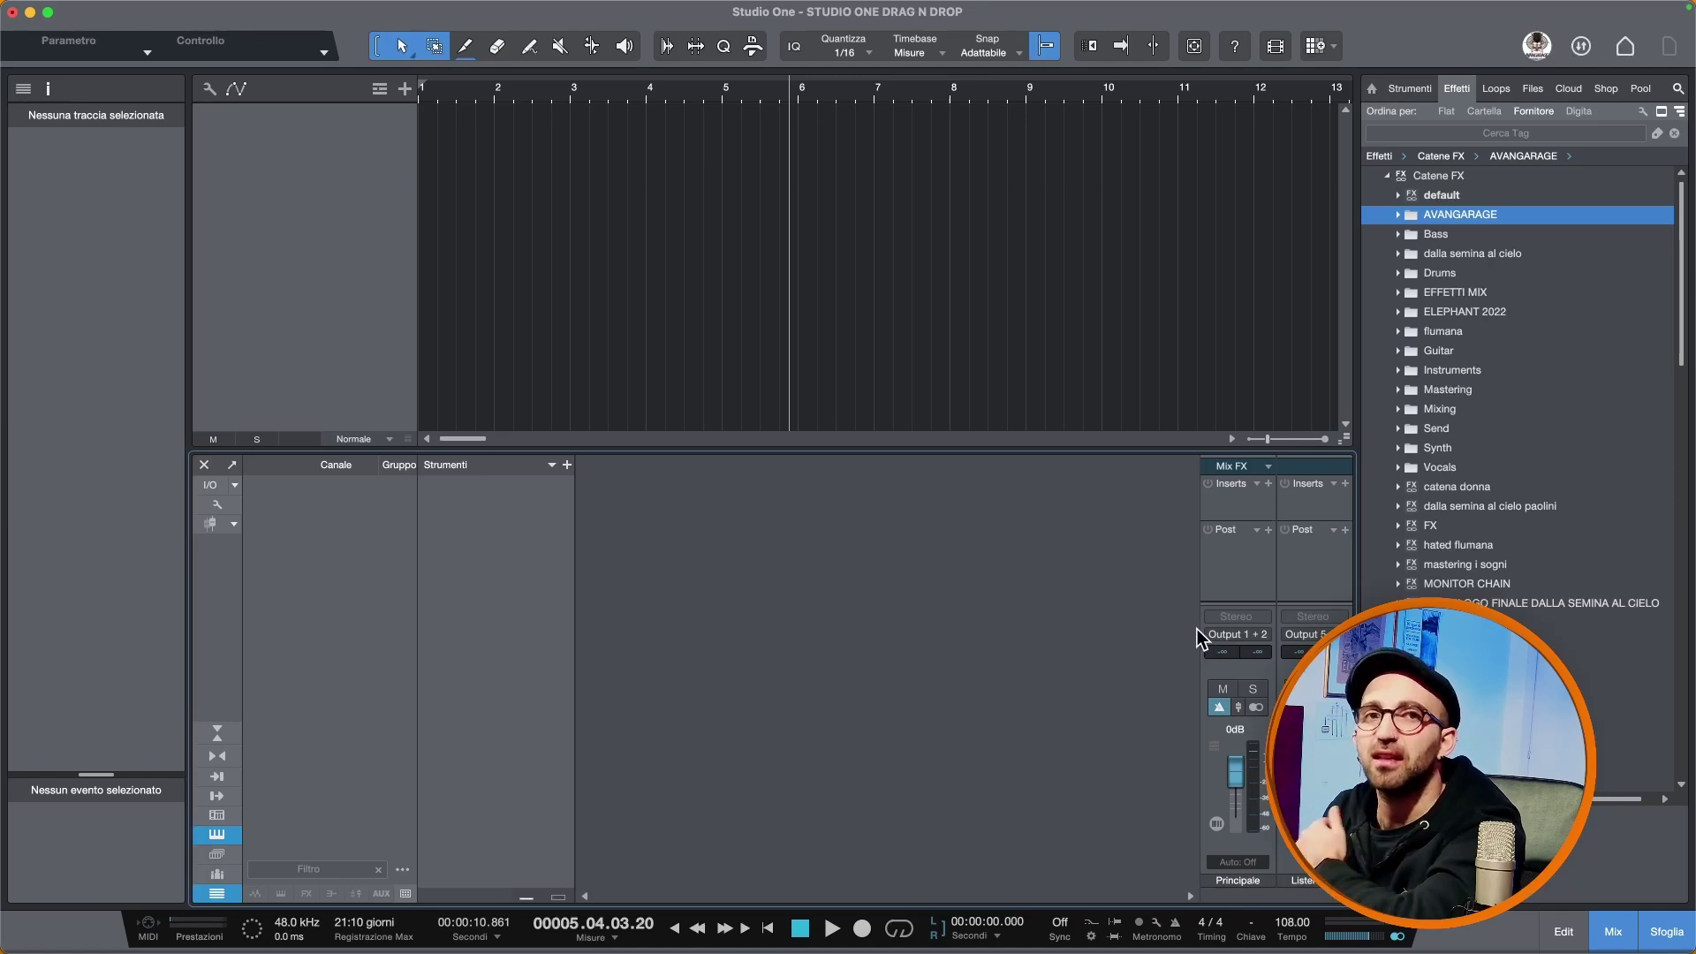
Load the ANALYZERS FX chain from the AVANGARAGE folder into the post-fader inserts of the Principale output.
click(1260, 532)
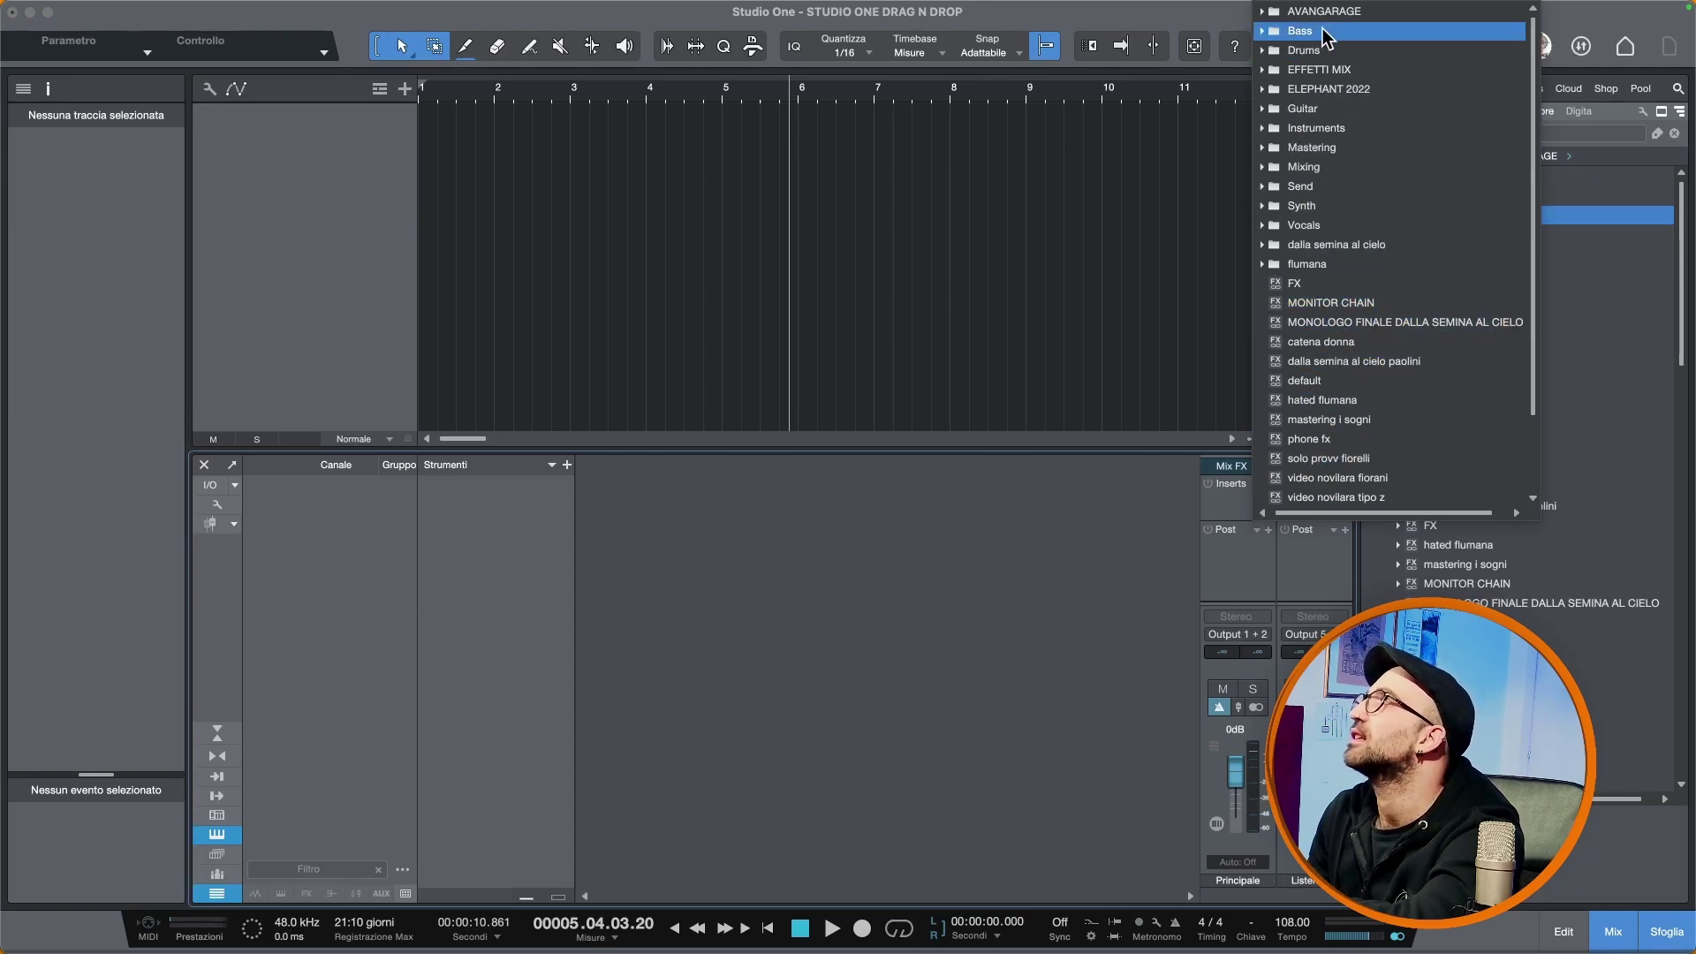
click(1266, 11)
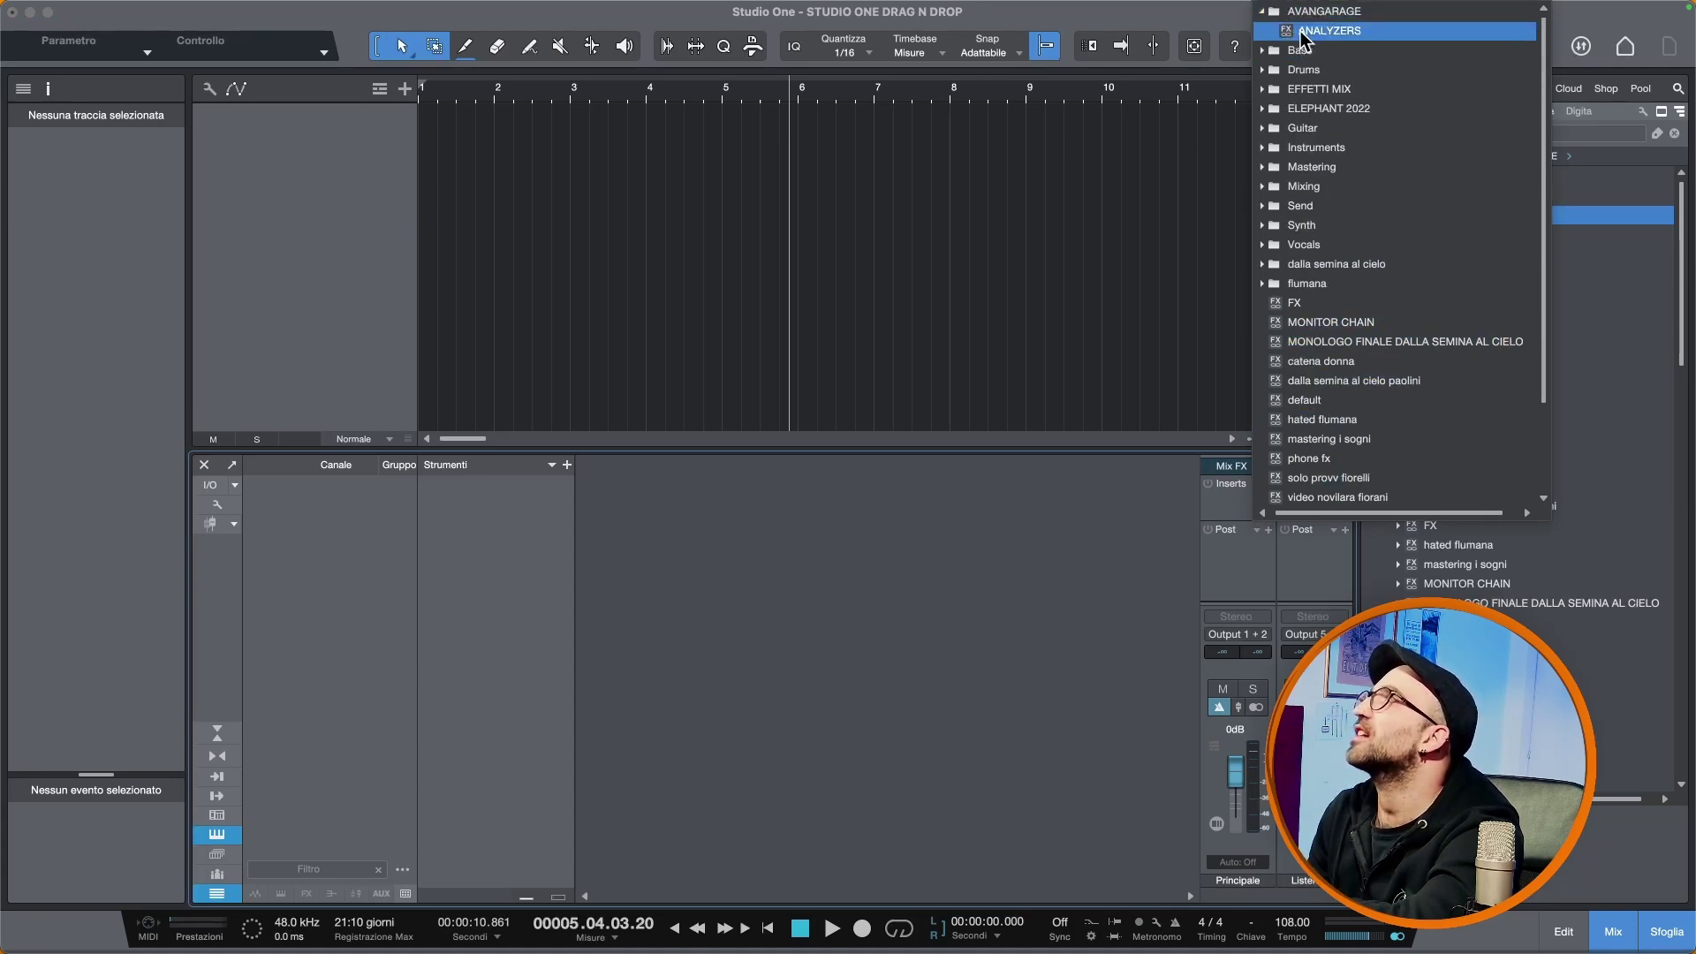
click(1300, 34)
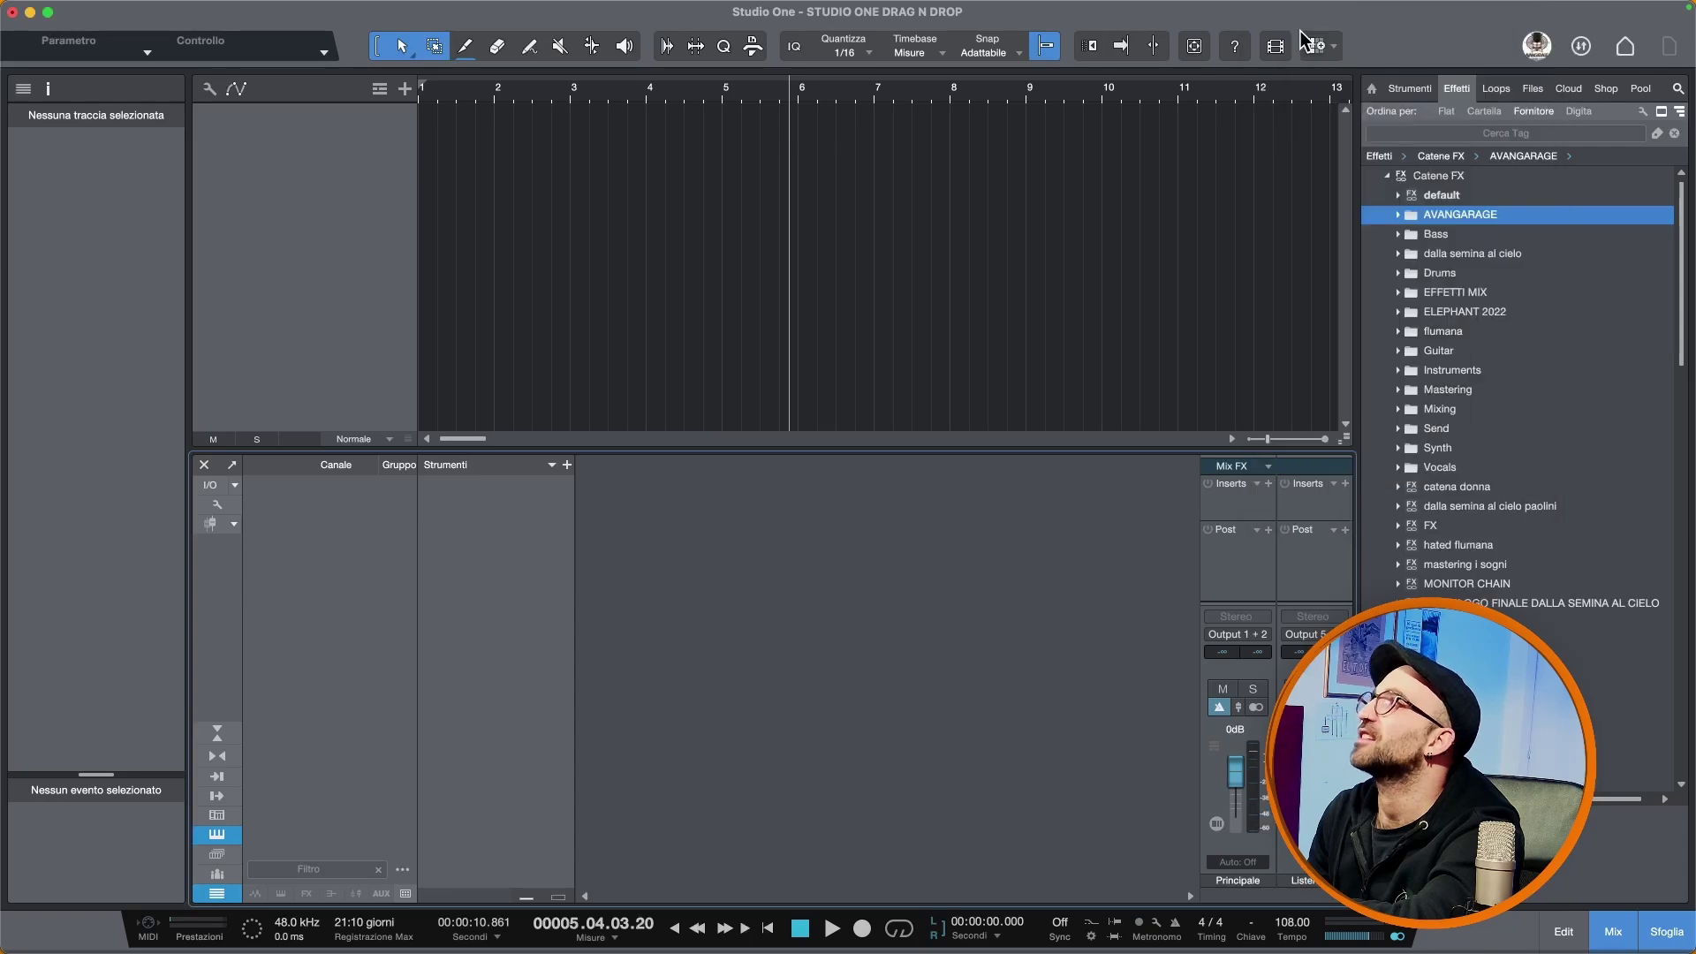
drag(1460, 215, 1236, 581)
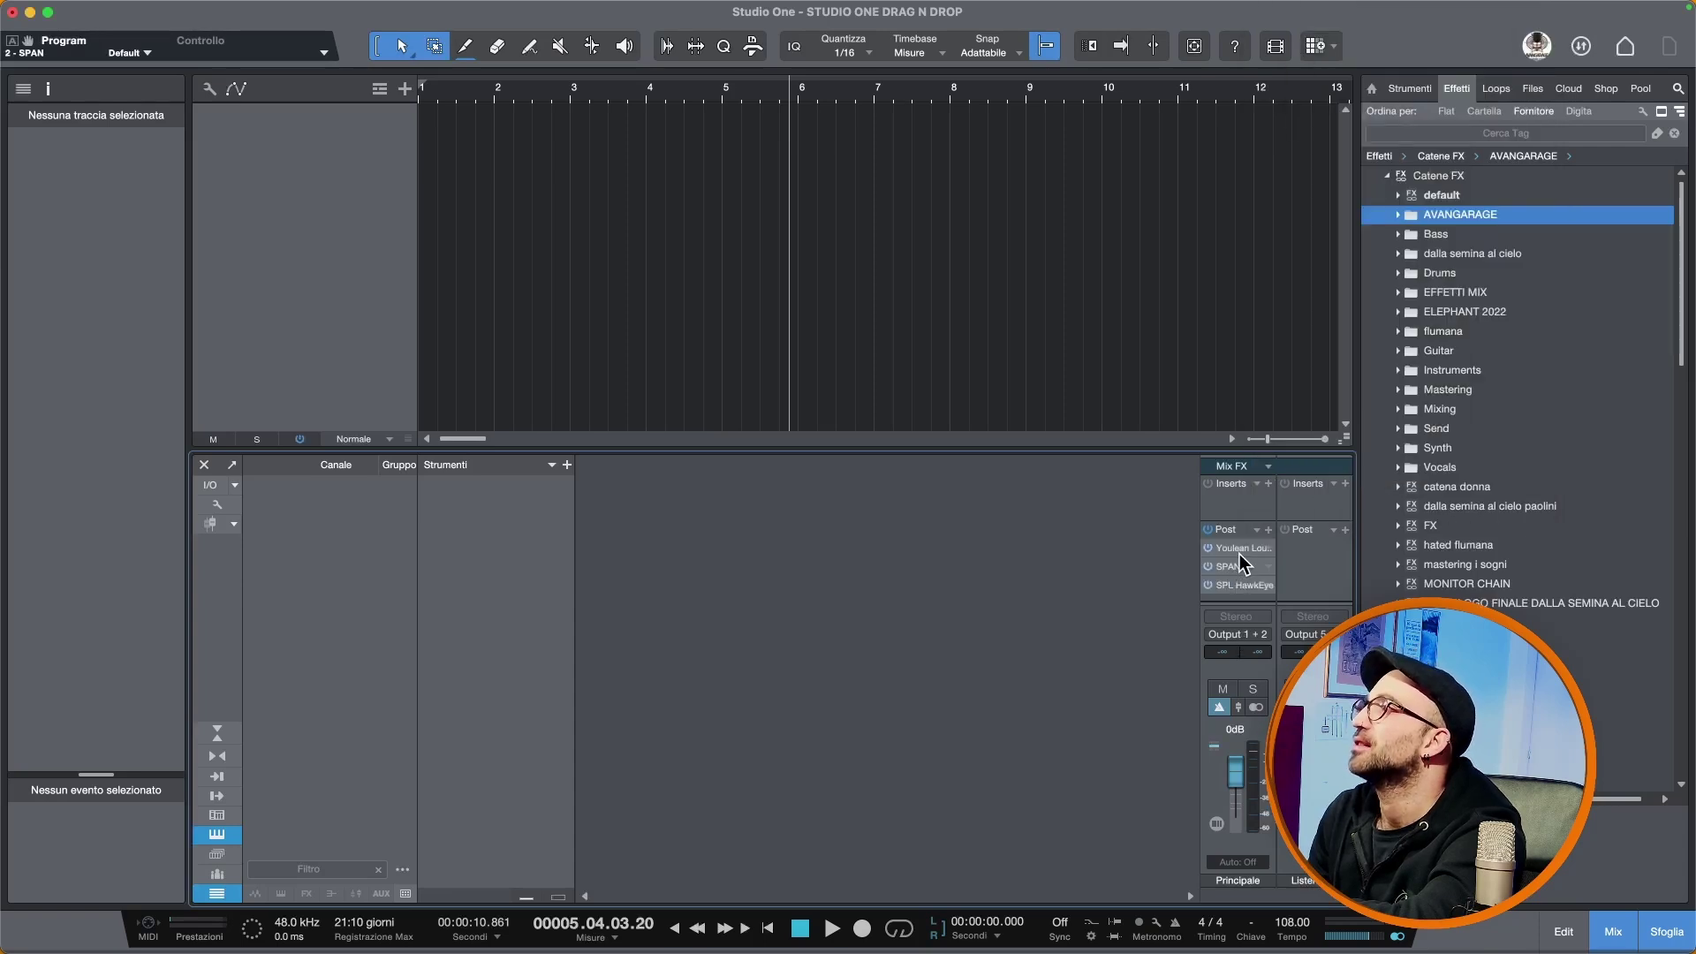
Examine the interfaces of Youlean Loudness Meter 2, SPAN and SPL HawkEye on the Principale output, then close them.
click(1240, 548)
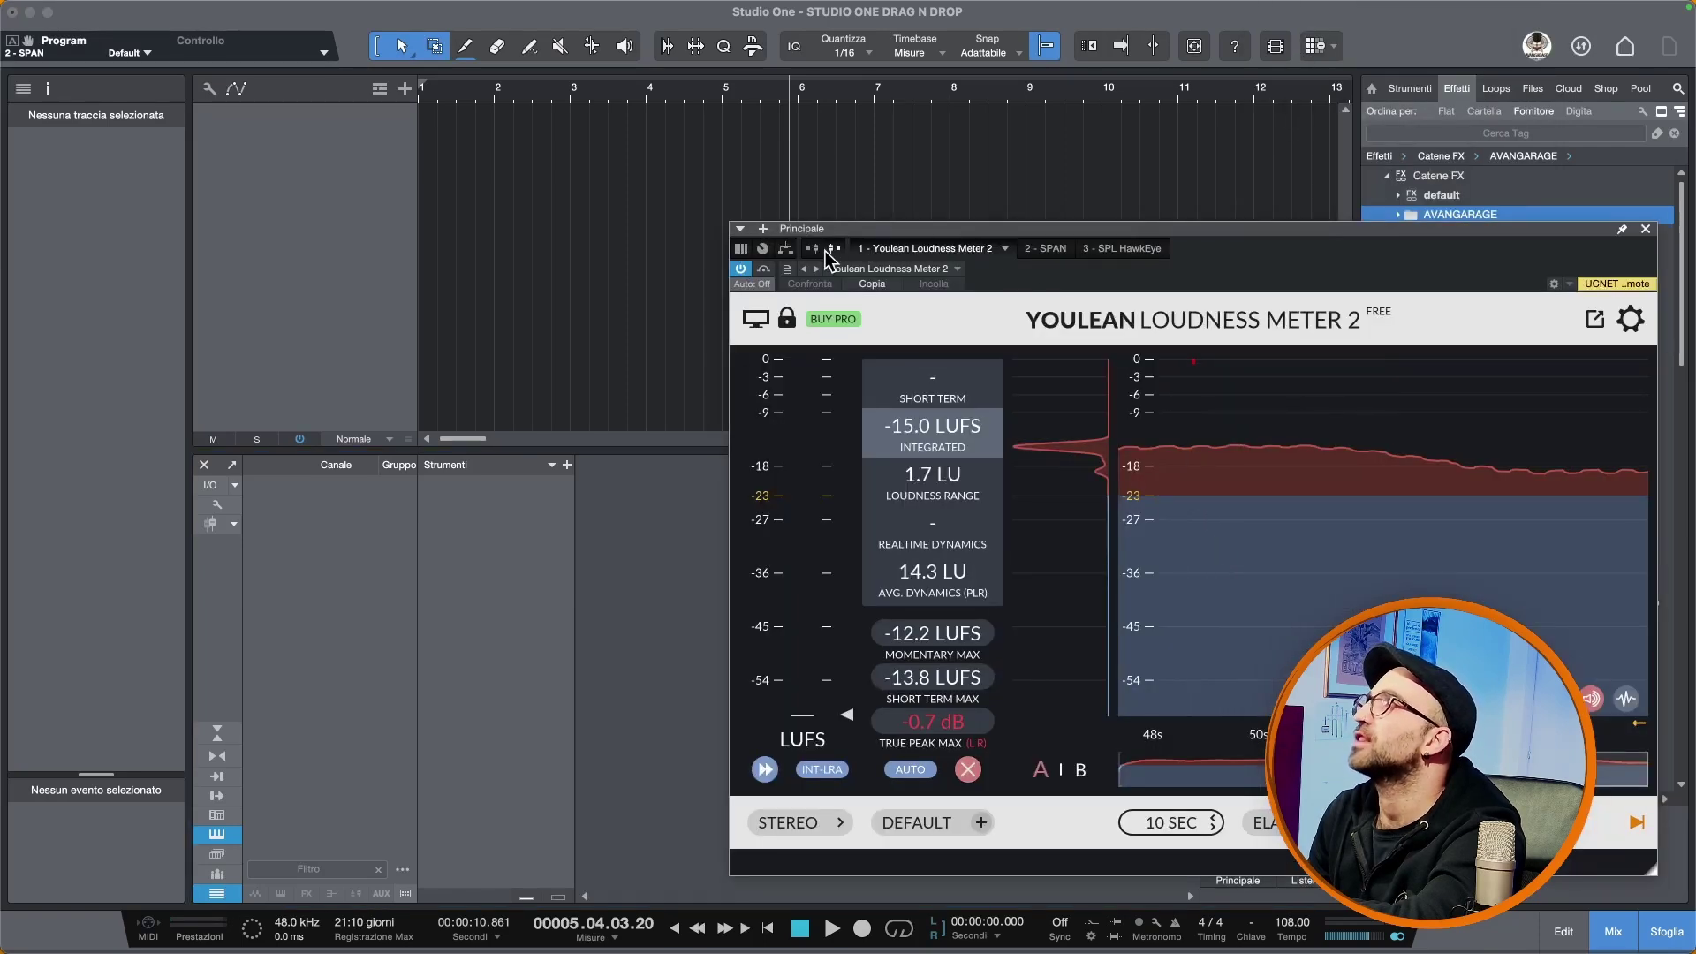
click(1646, 230)
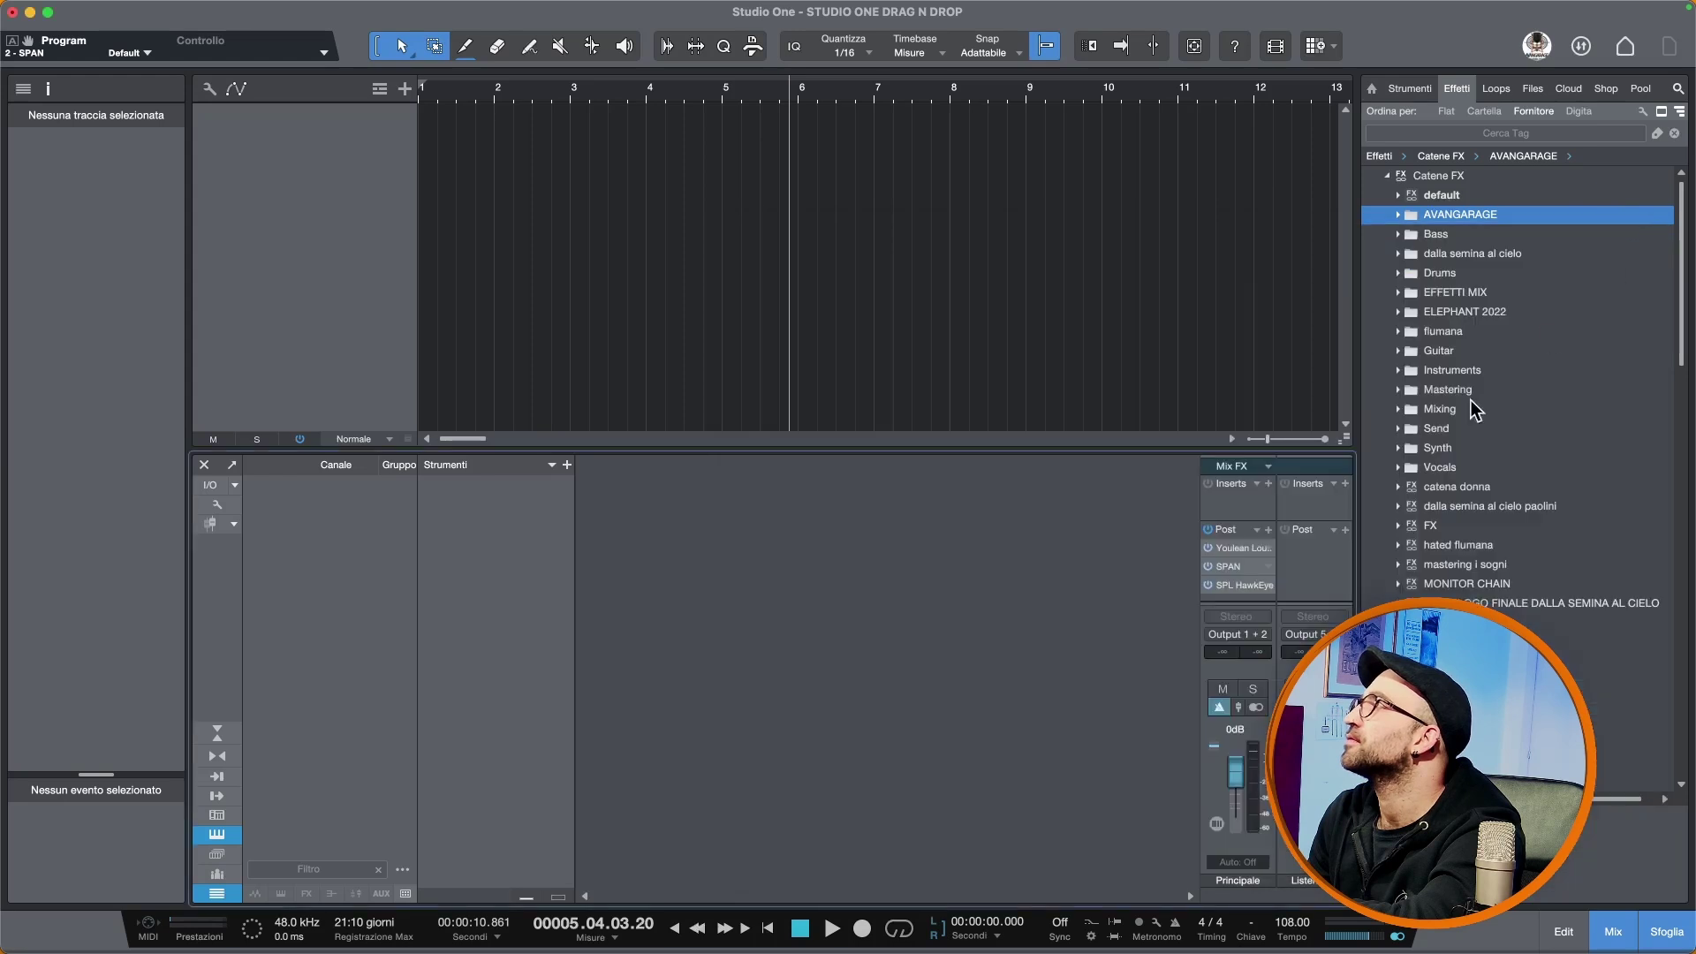
click(1235, 572)
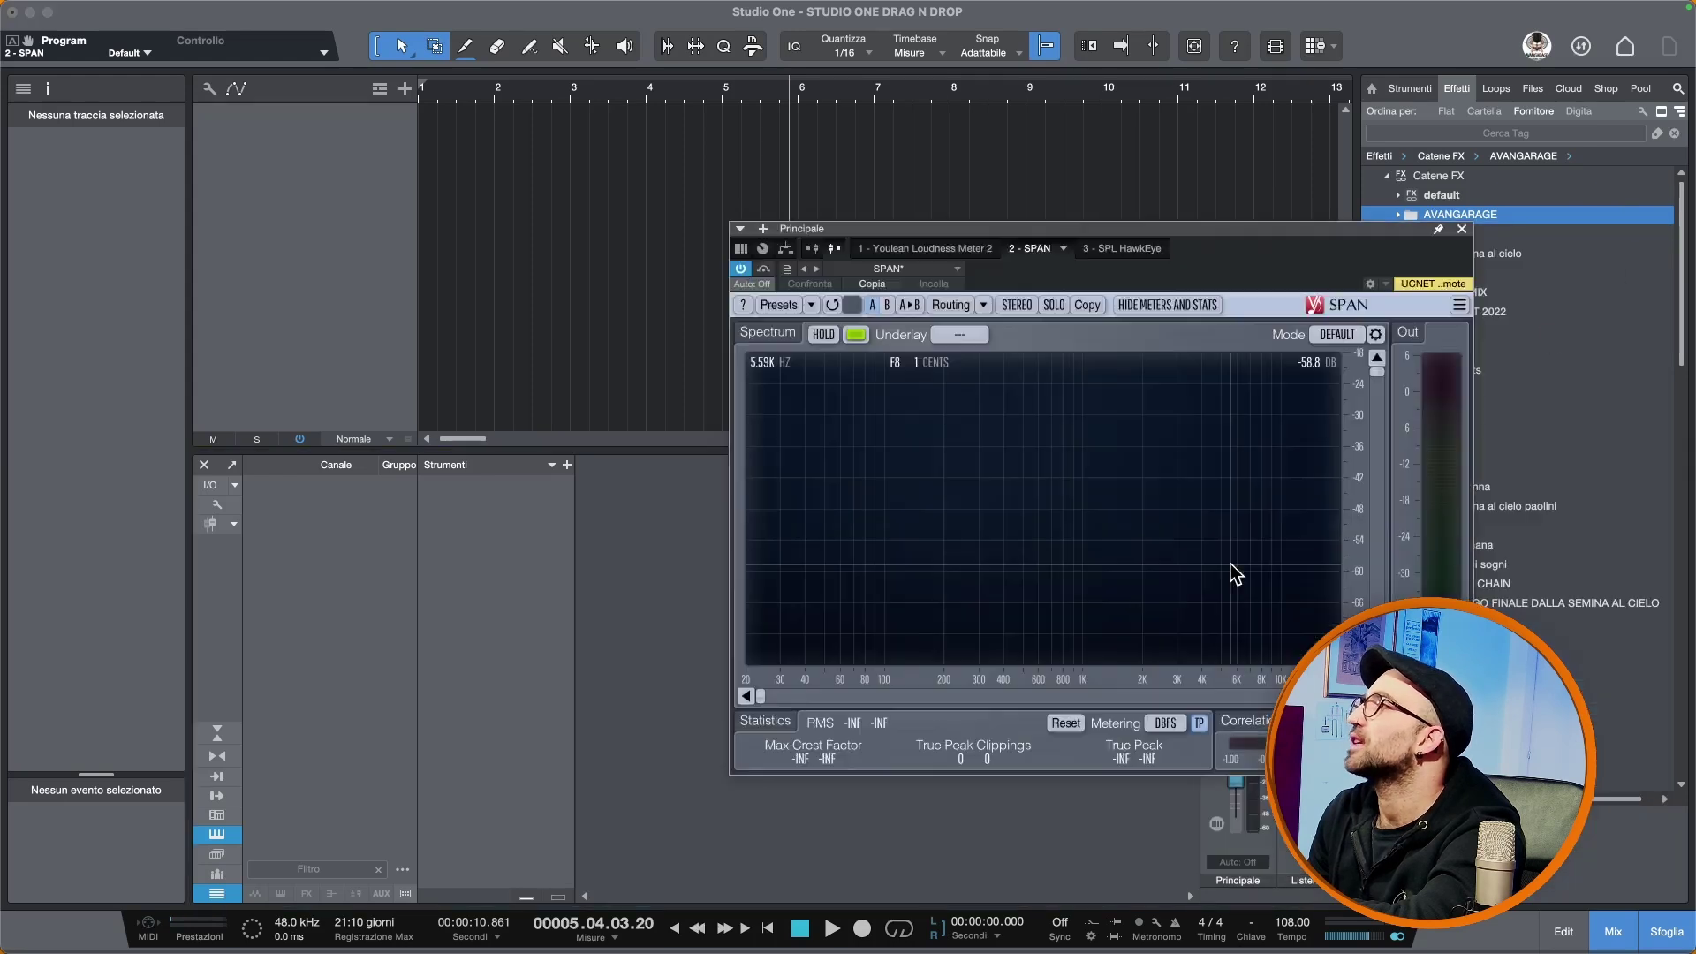
click(1460, 229)
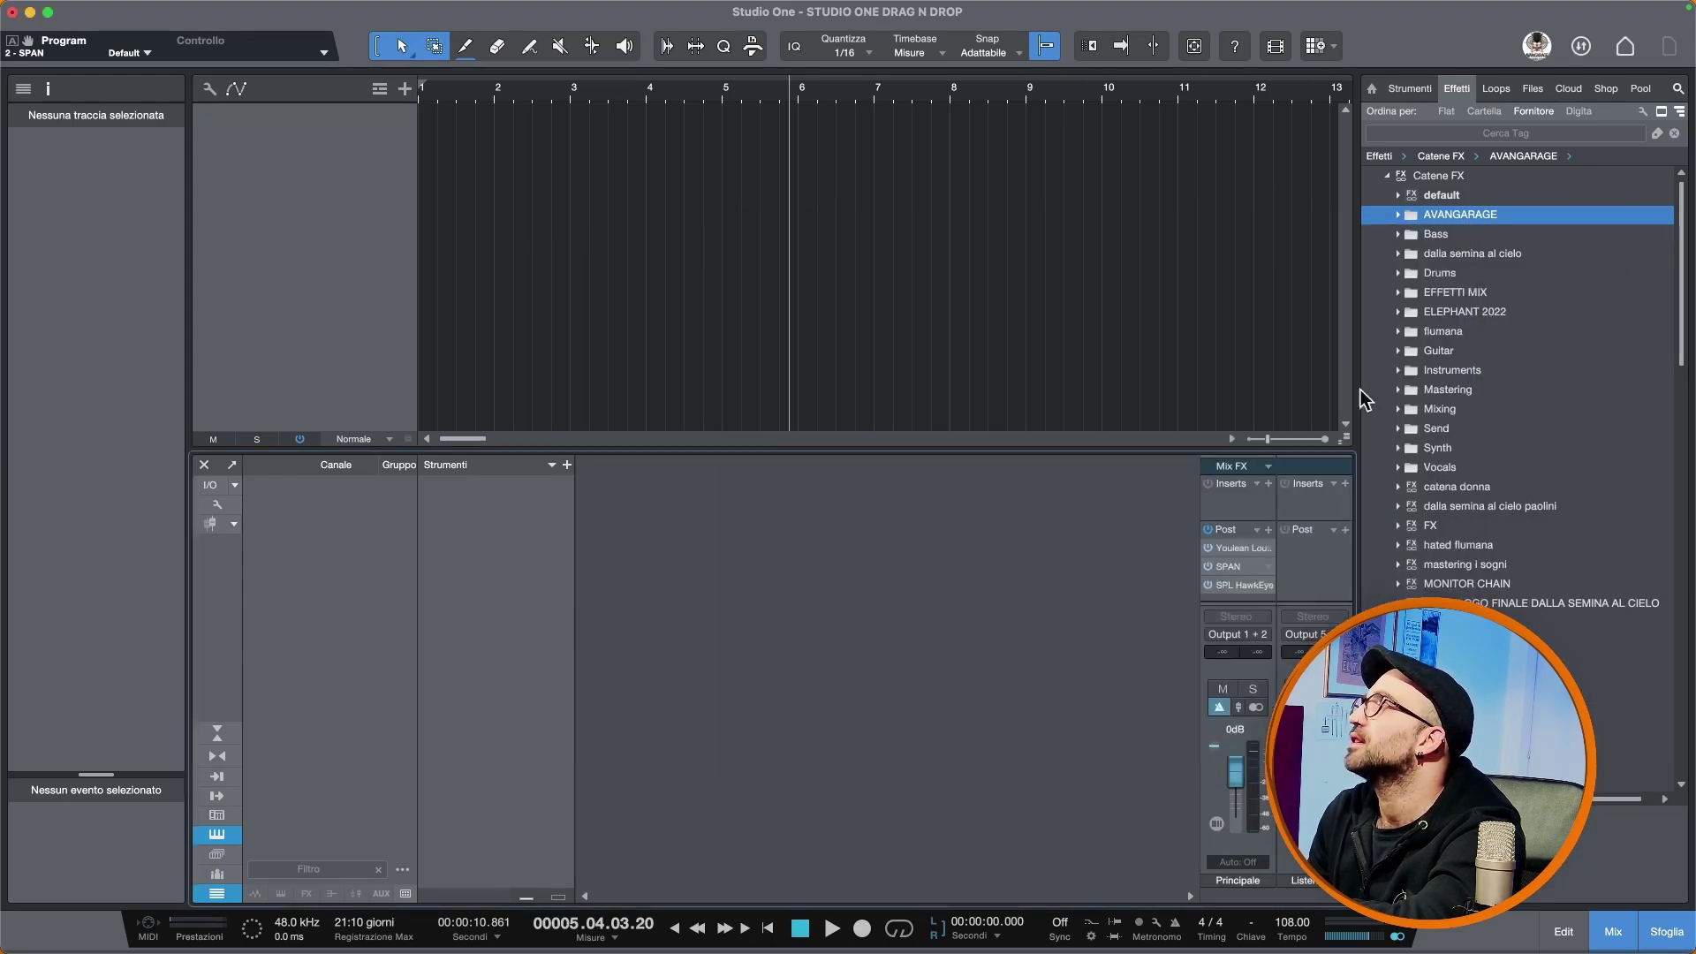
click(1235, 585)
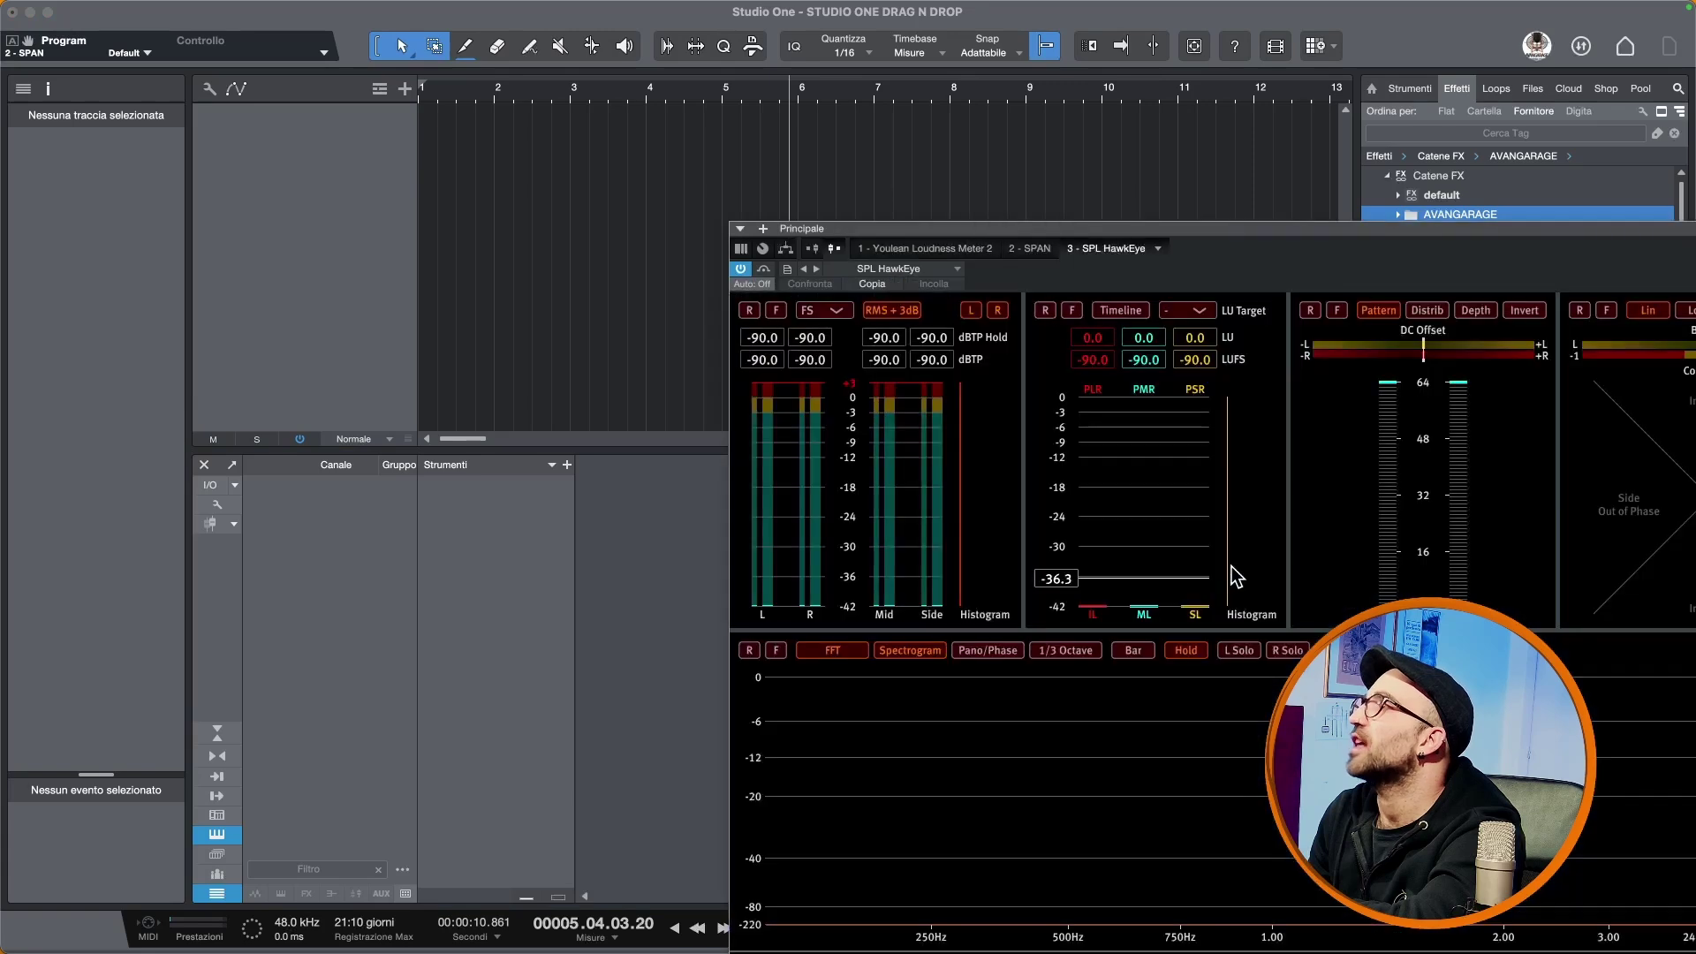
drag(1166, 234, 730, 141)
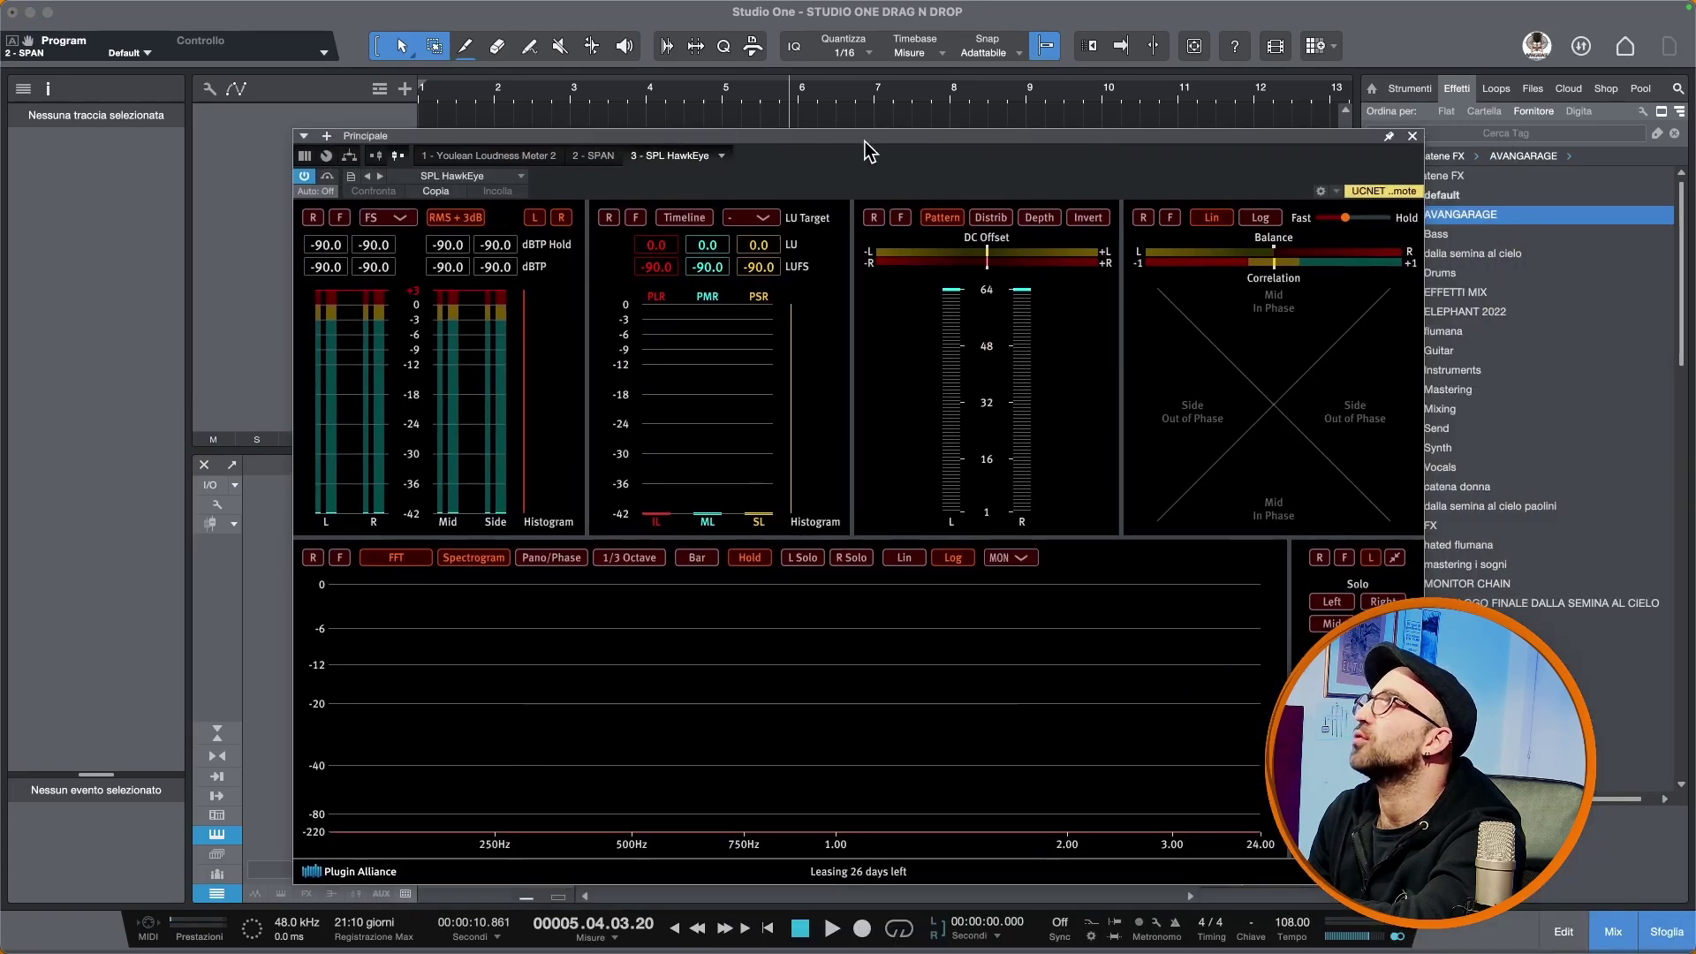
click(1412, 137)
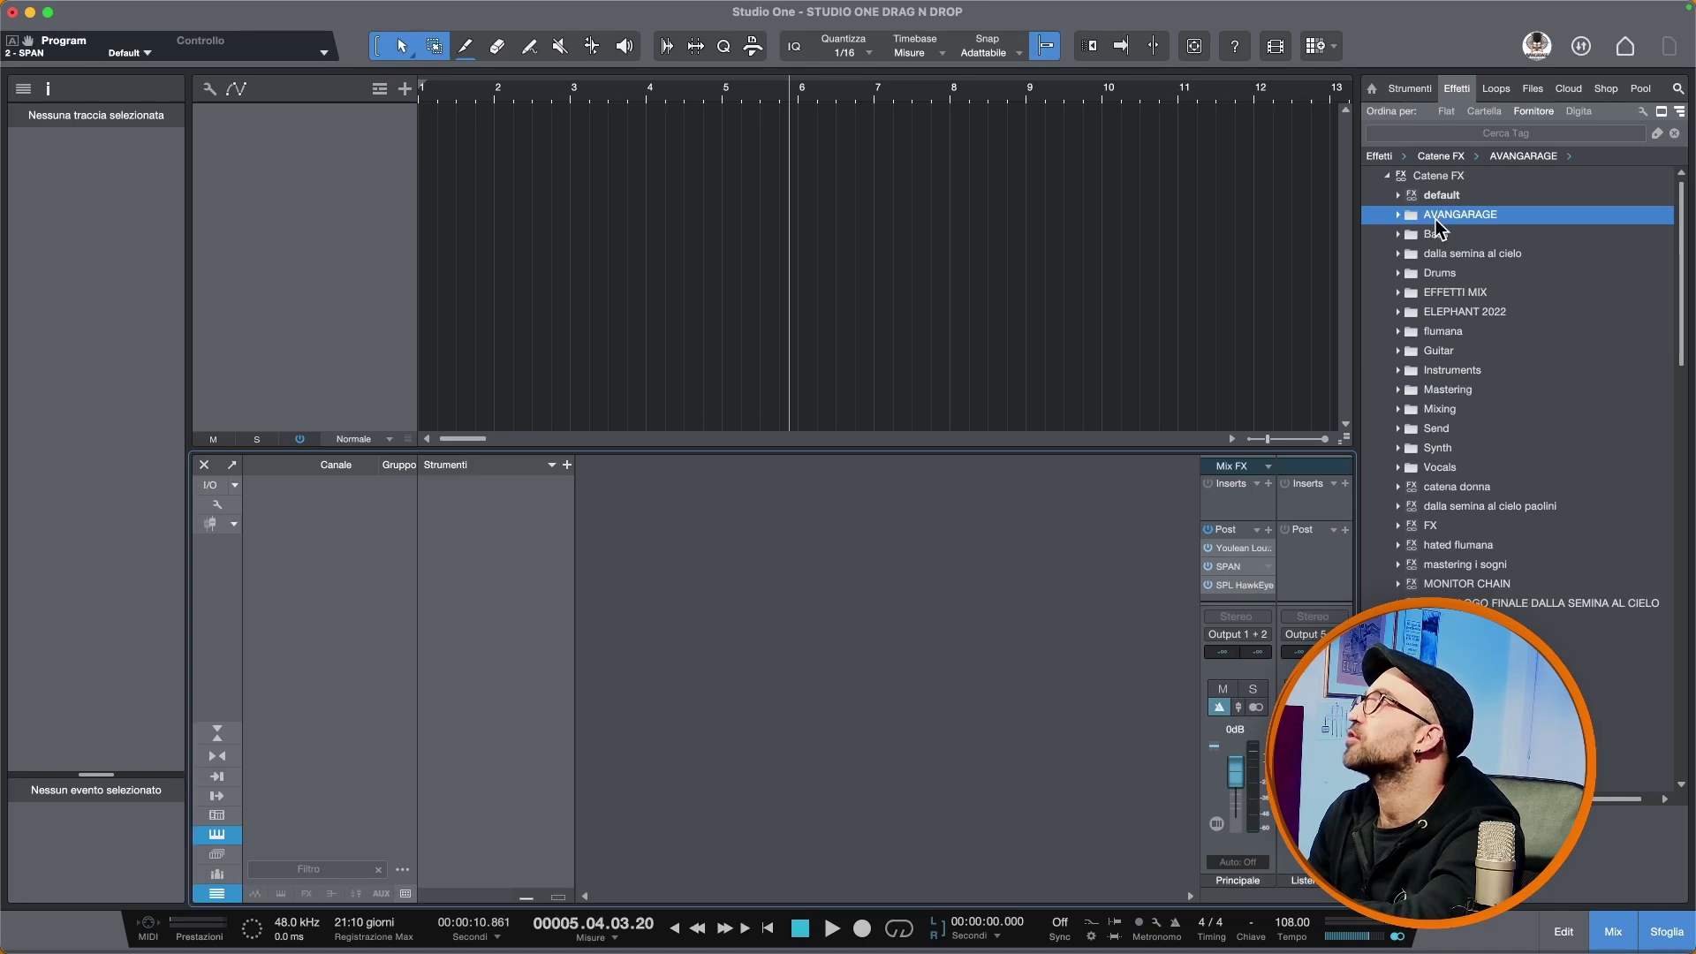
Create an FX channel in the mixer from the VOCAL PLATE chain in the EFFETTI MIX folder and close its reverb window.
click(1398, 294)
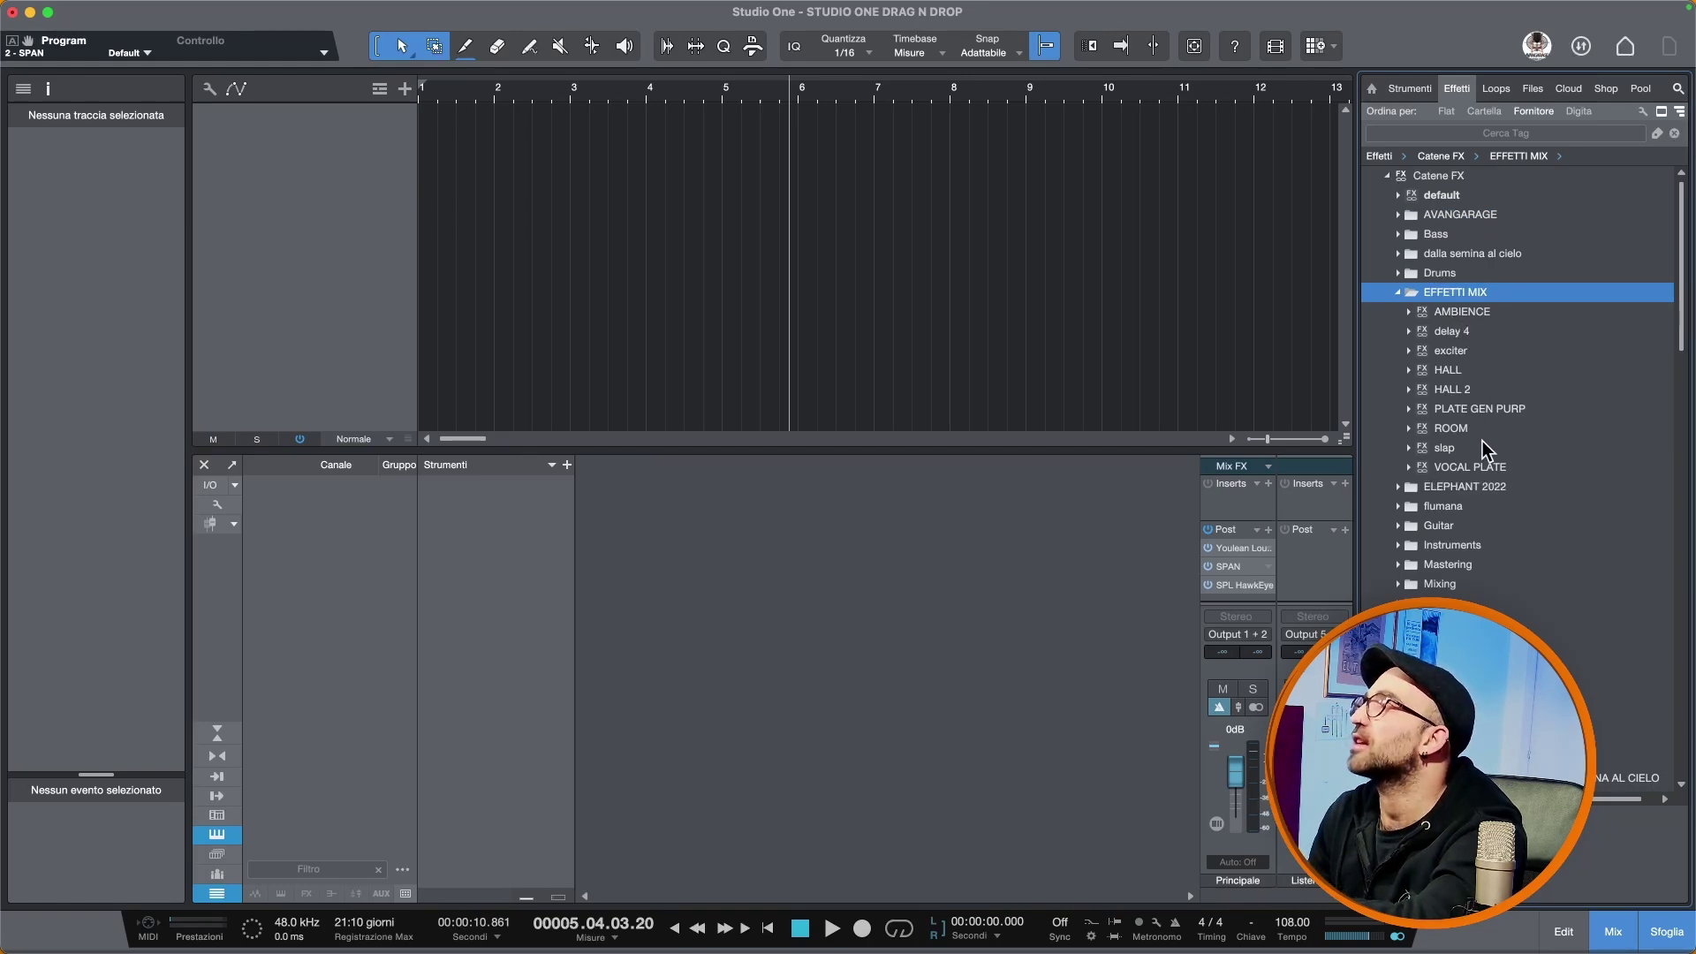
drag(1469, 461, 1028, 549)
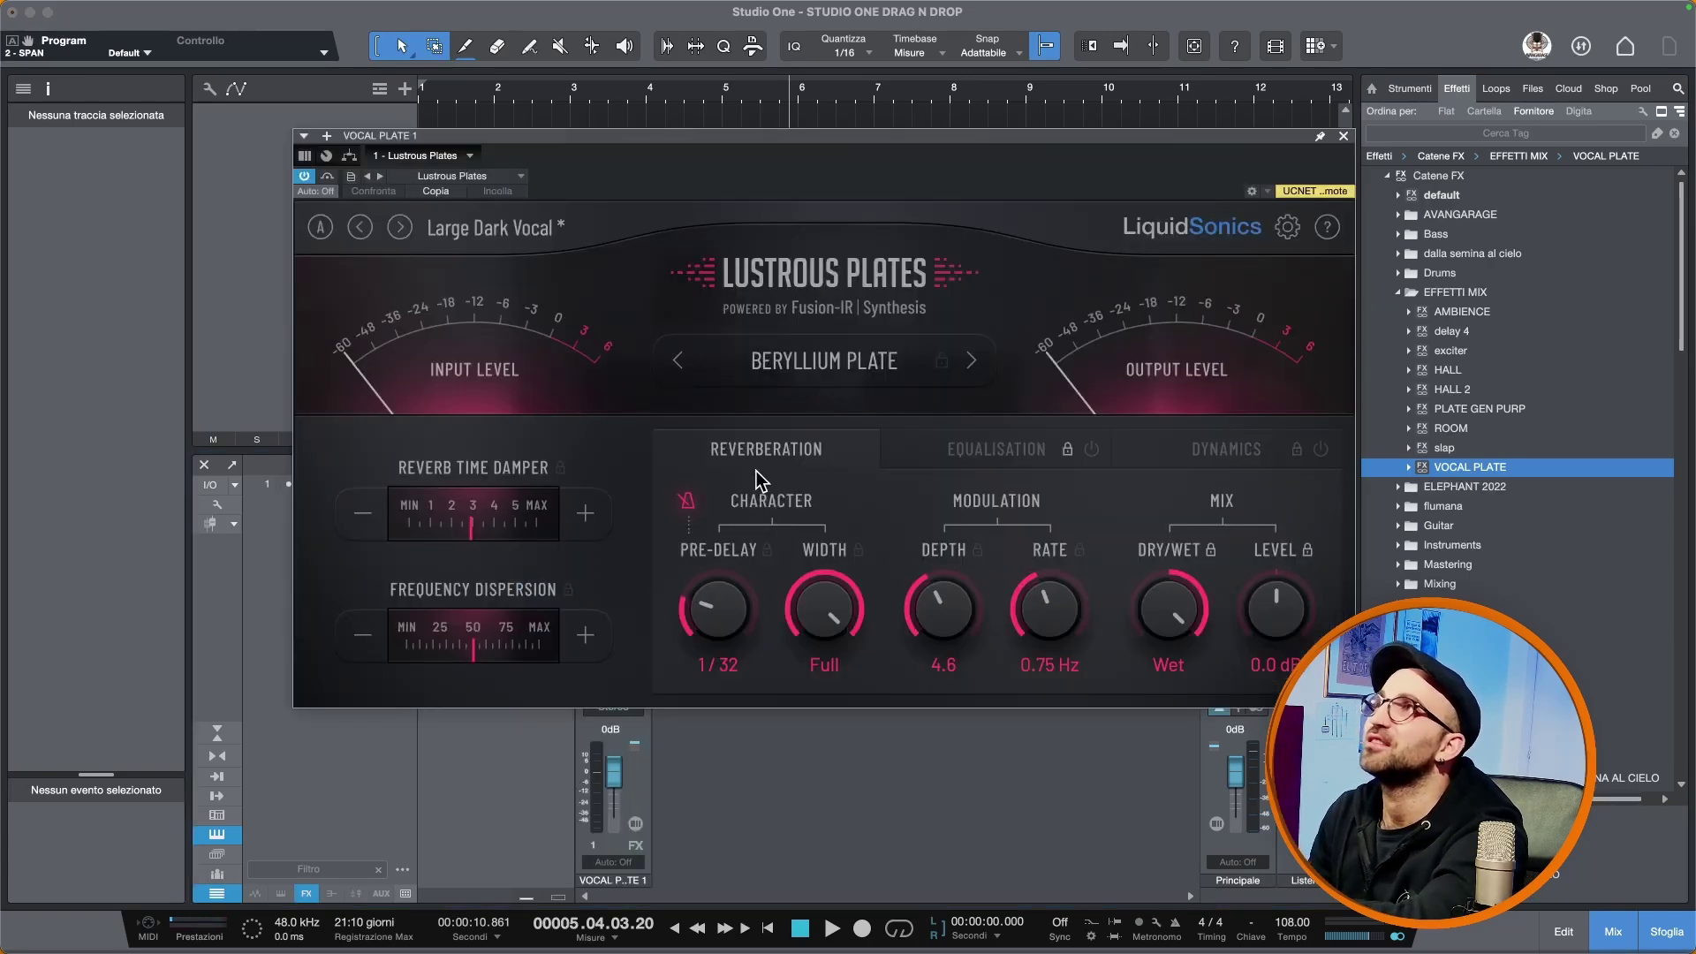
click(1343, 137)
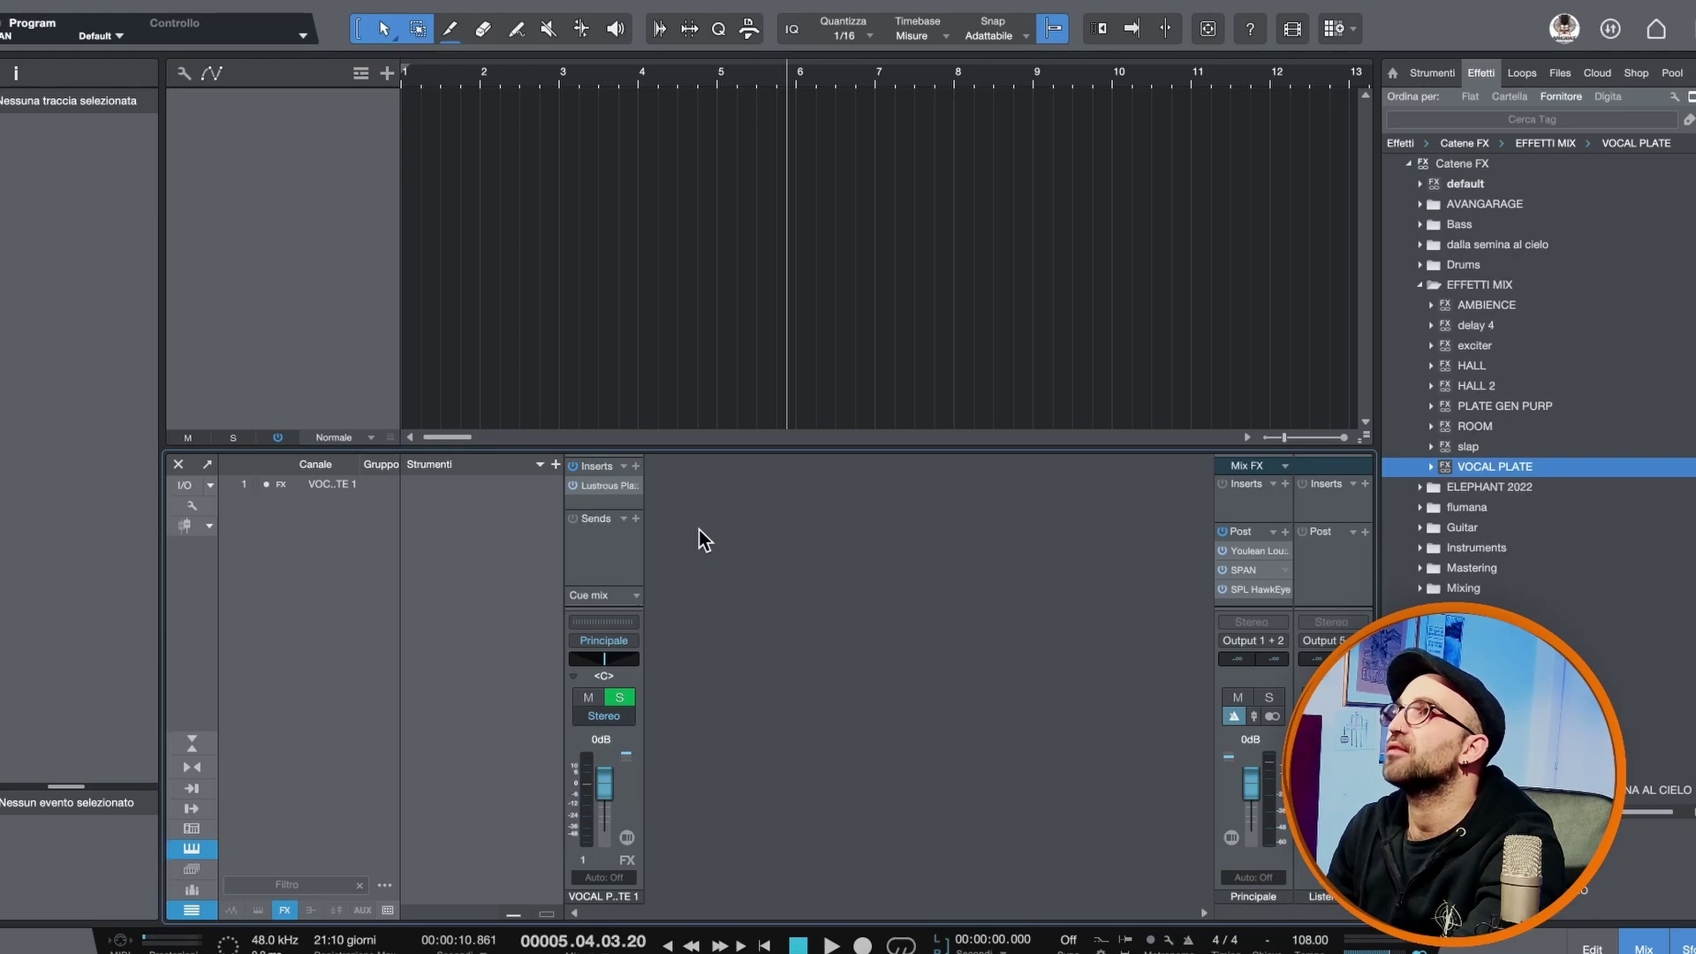
Add four mono audio tracks named BASS, packed into a folder, with ascending inputs starting at Ingresso 1.
right_click(704, 539)
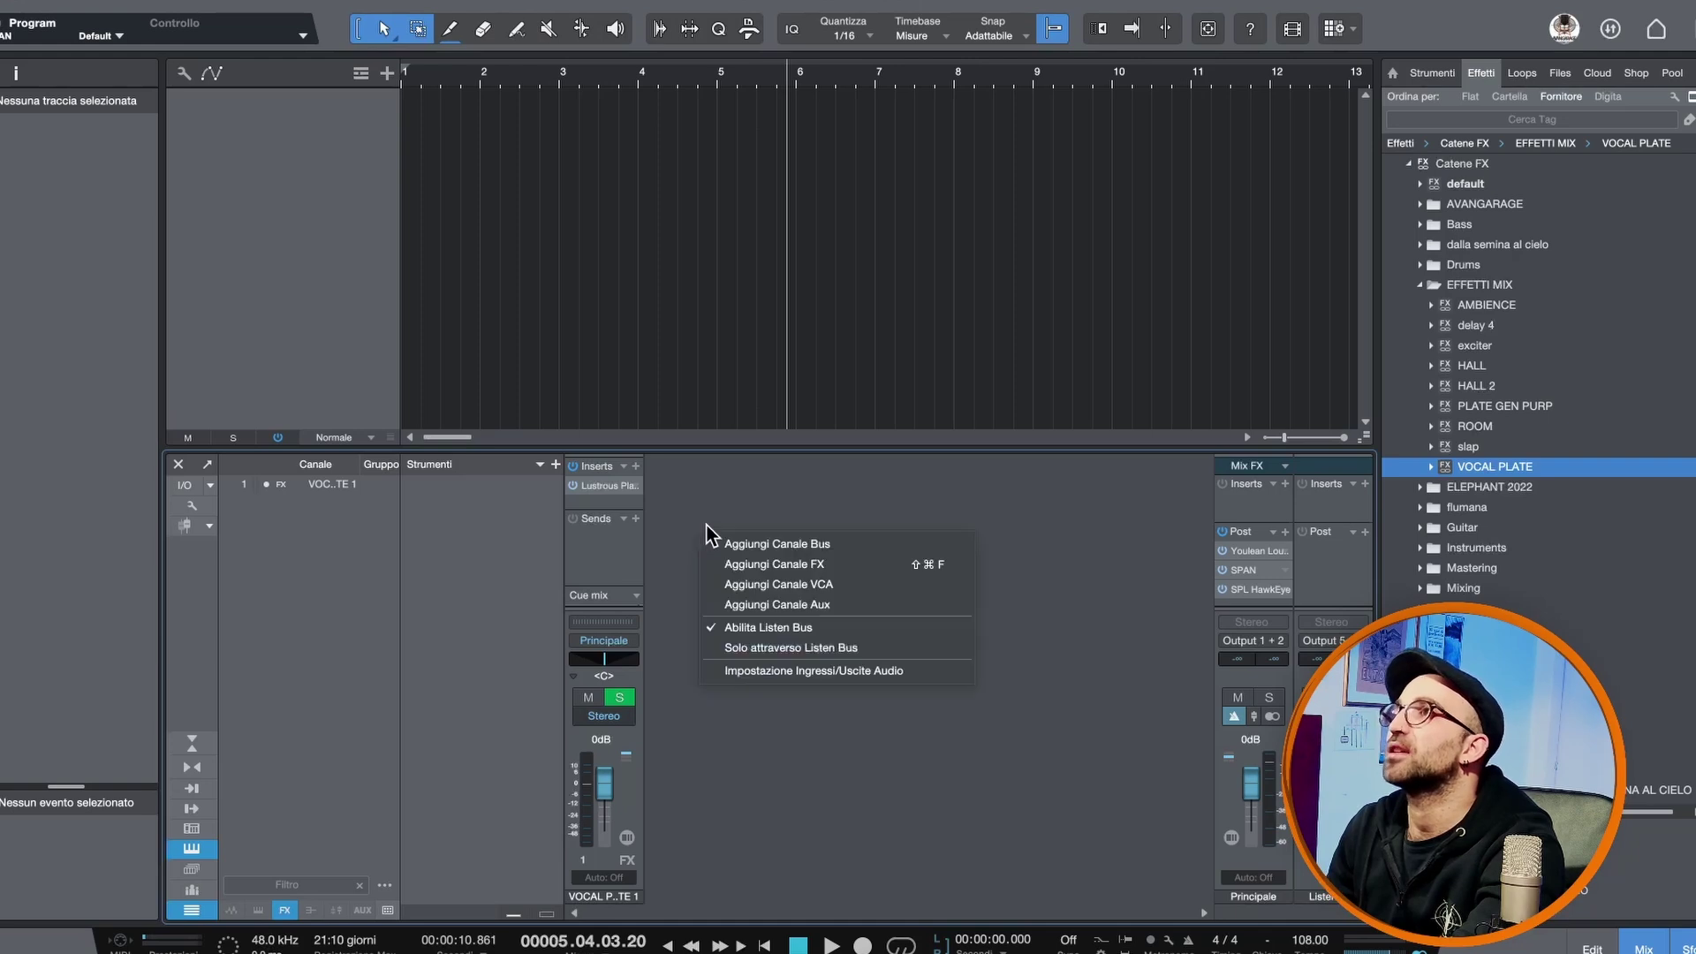
click(353, 214)
double_click(347, 124)
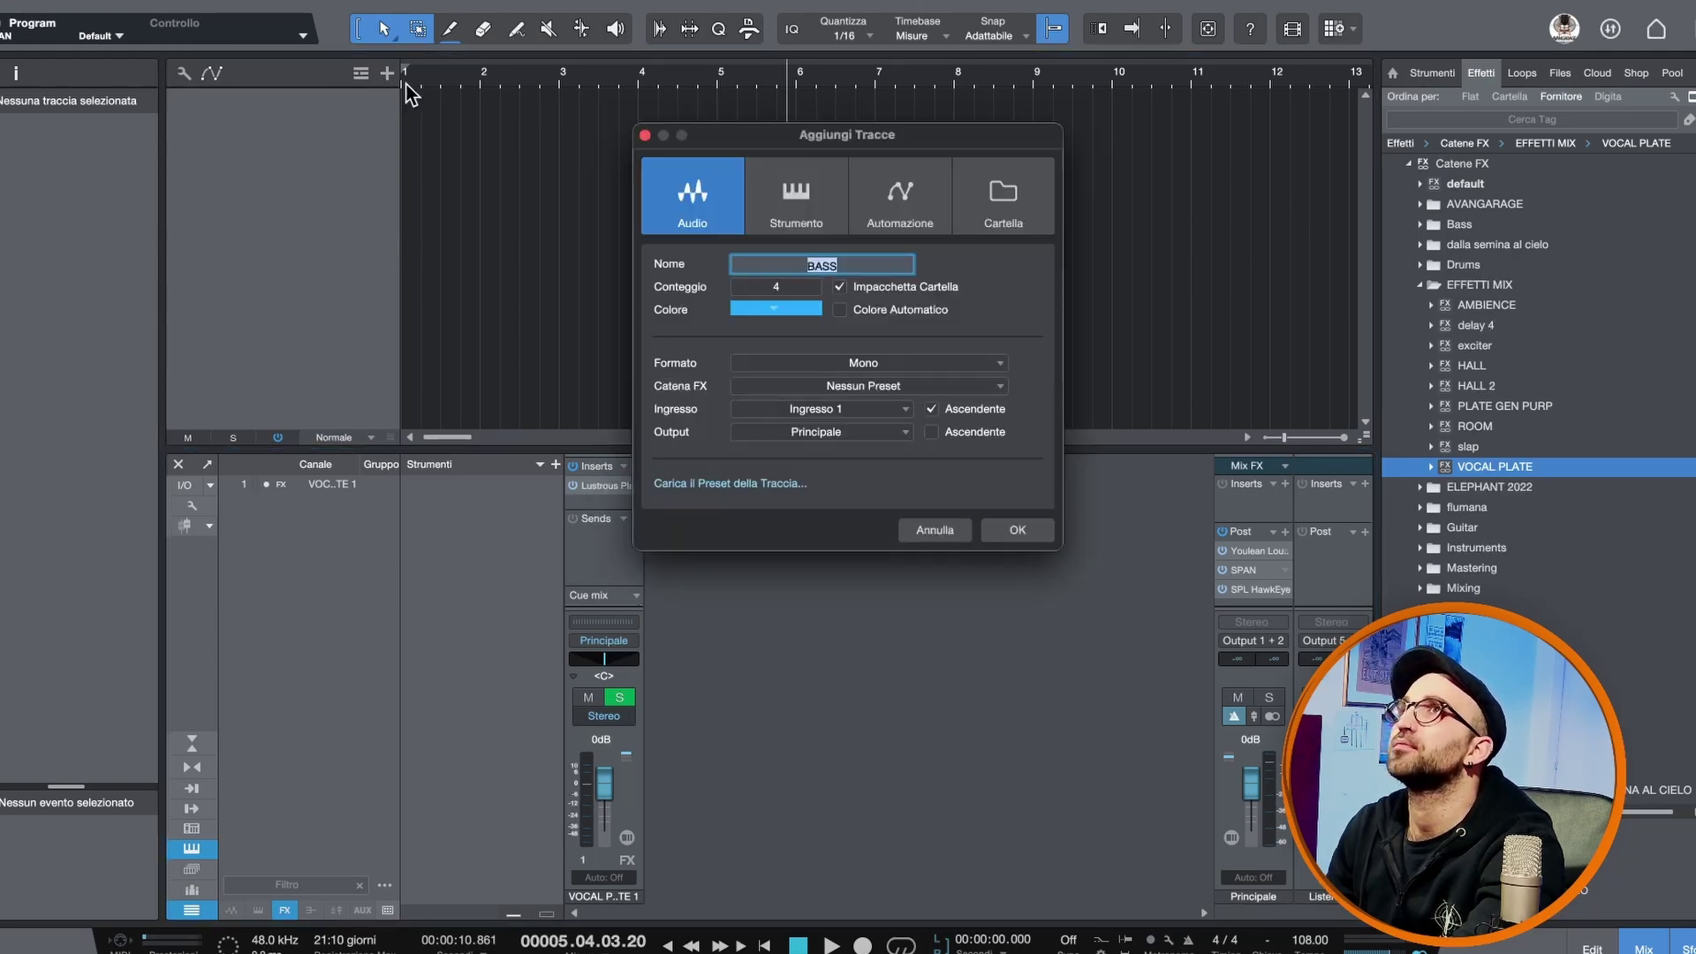
click(1014, 532)
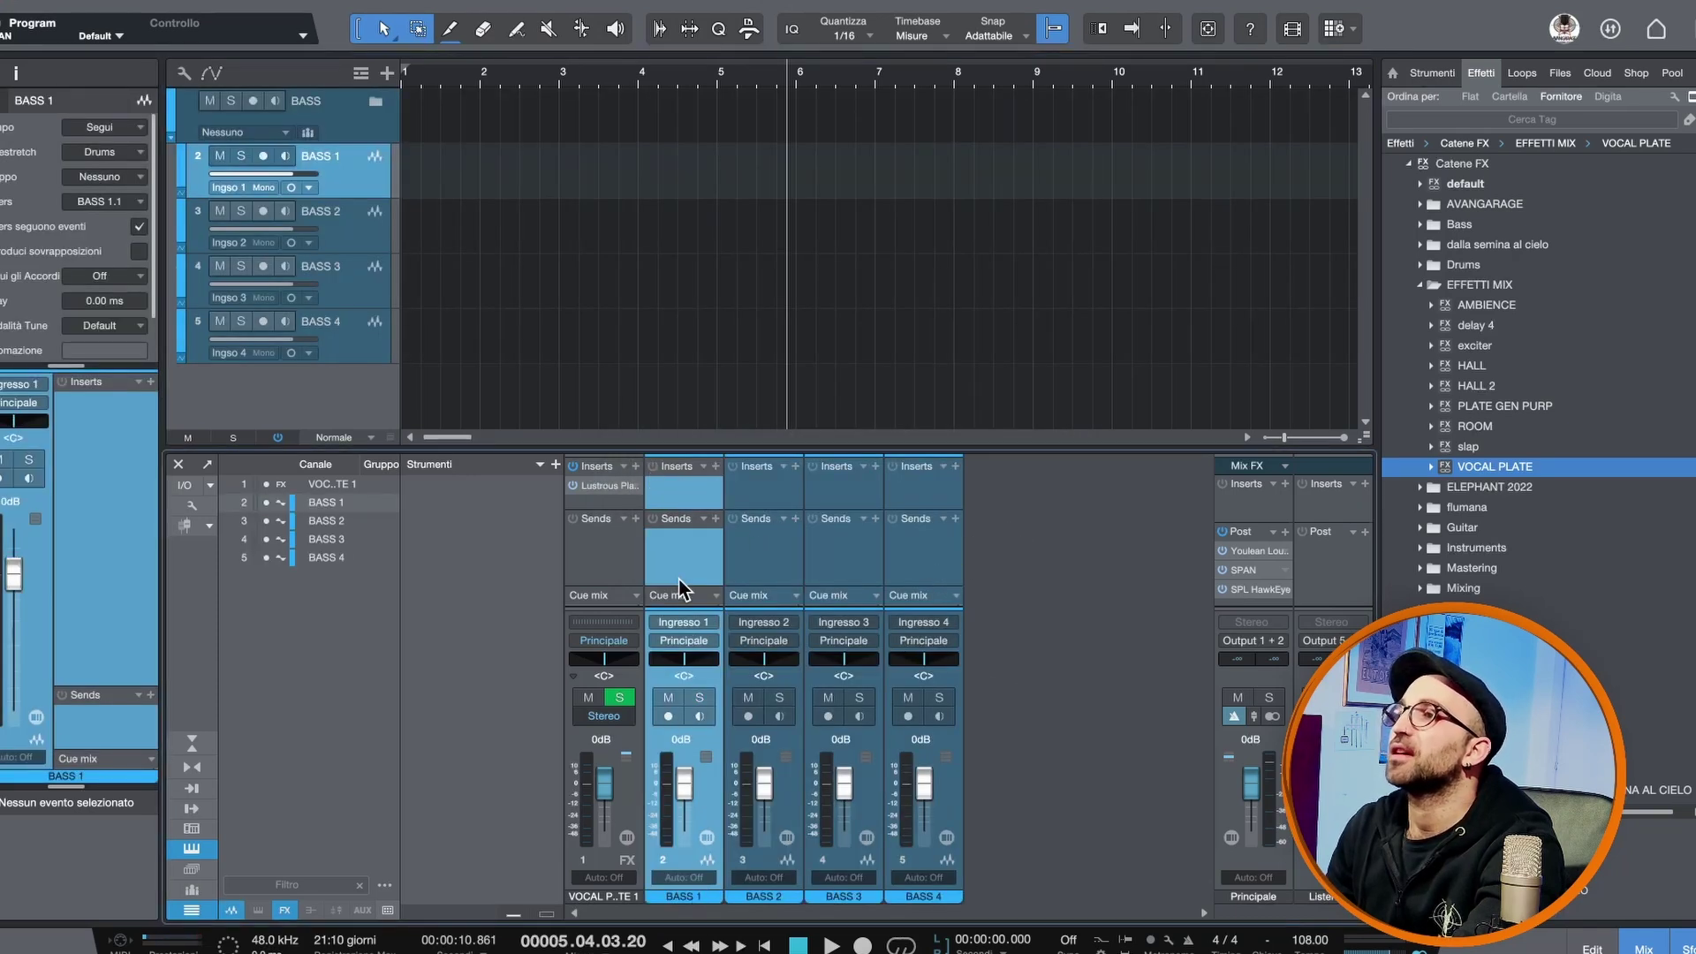
Find the mono CLA-76 compressor and insert it on the BASS 1 channel.
click(717, 463)
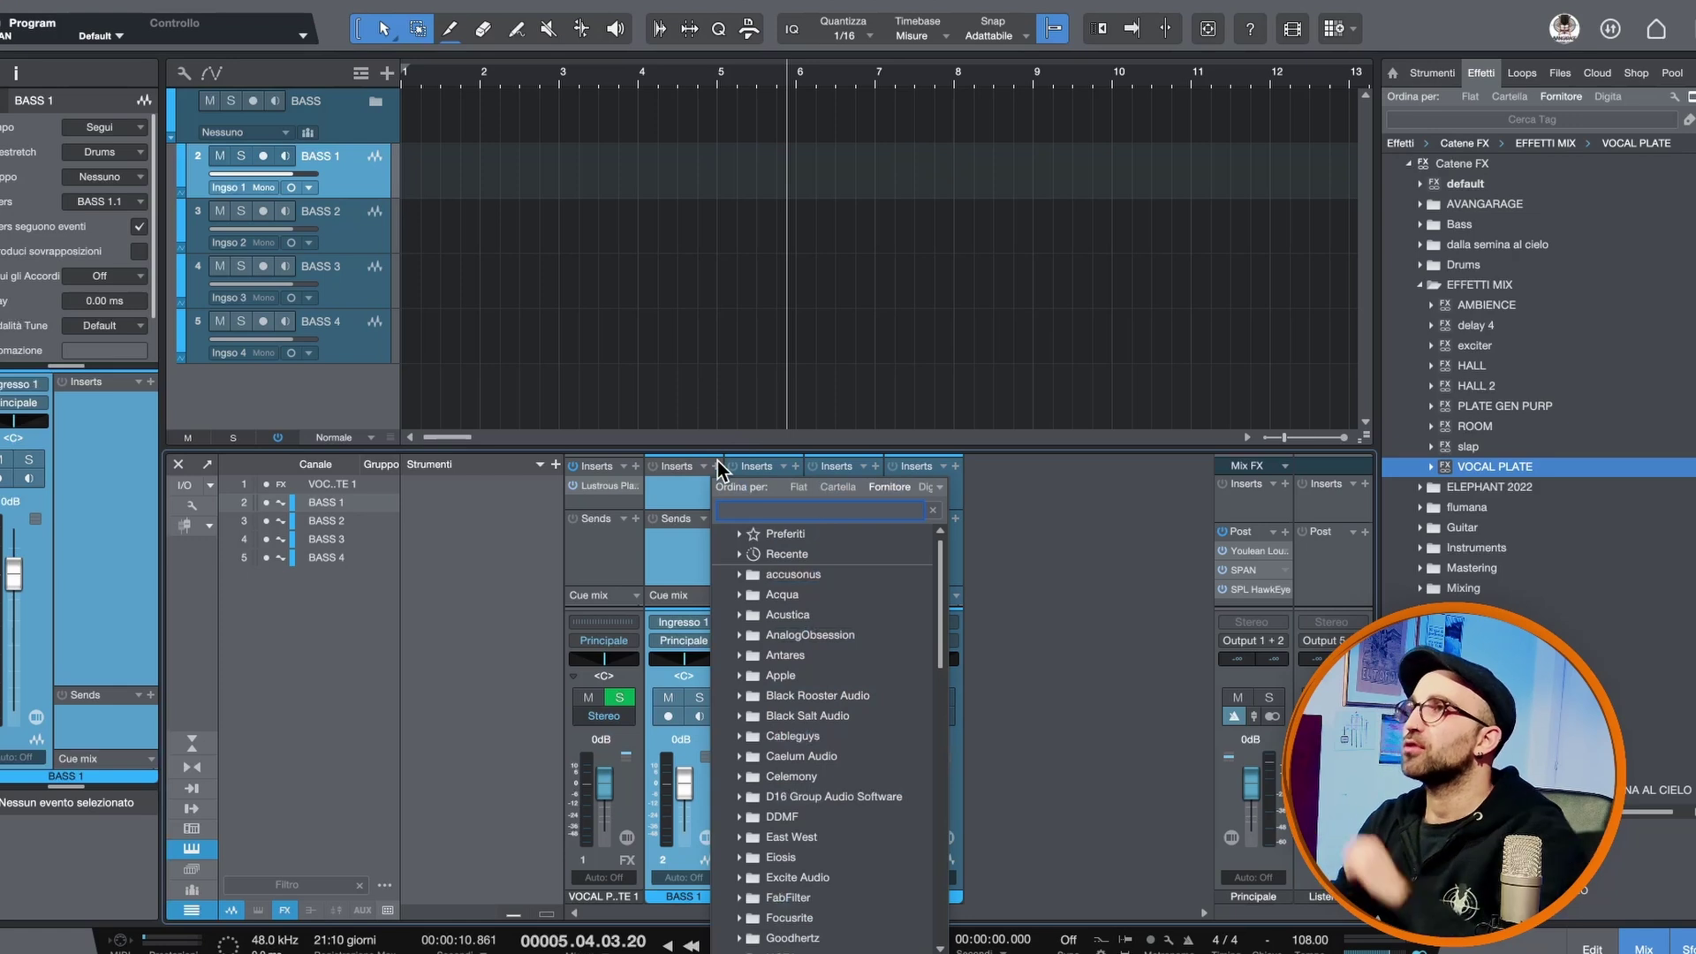
text(cla 76)
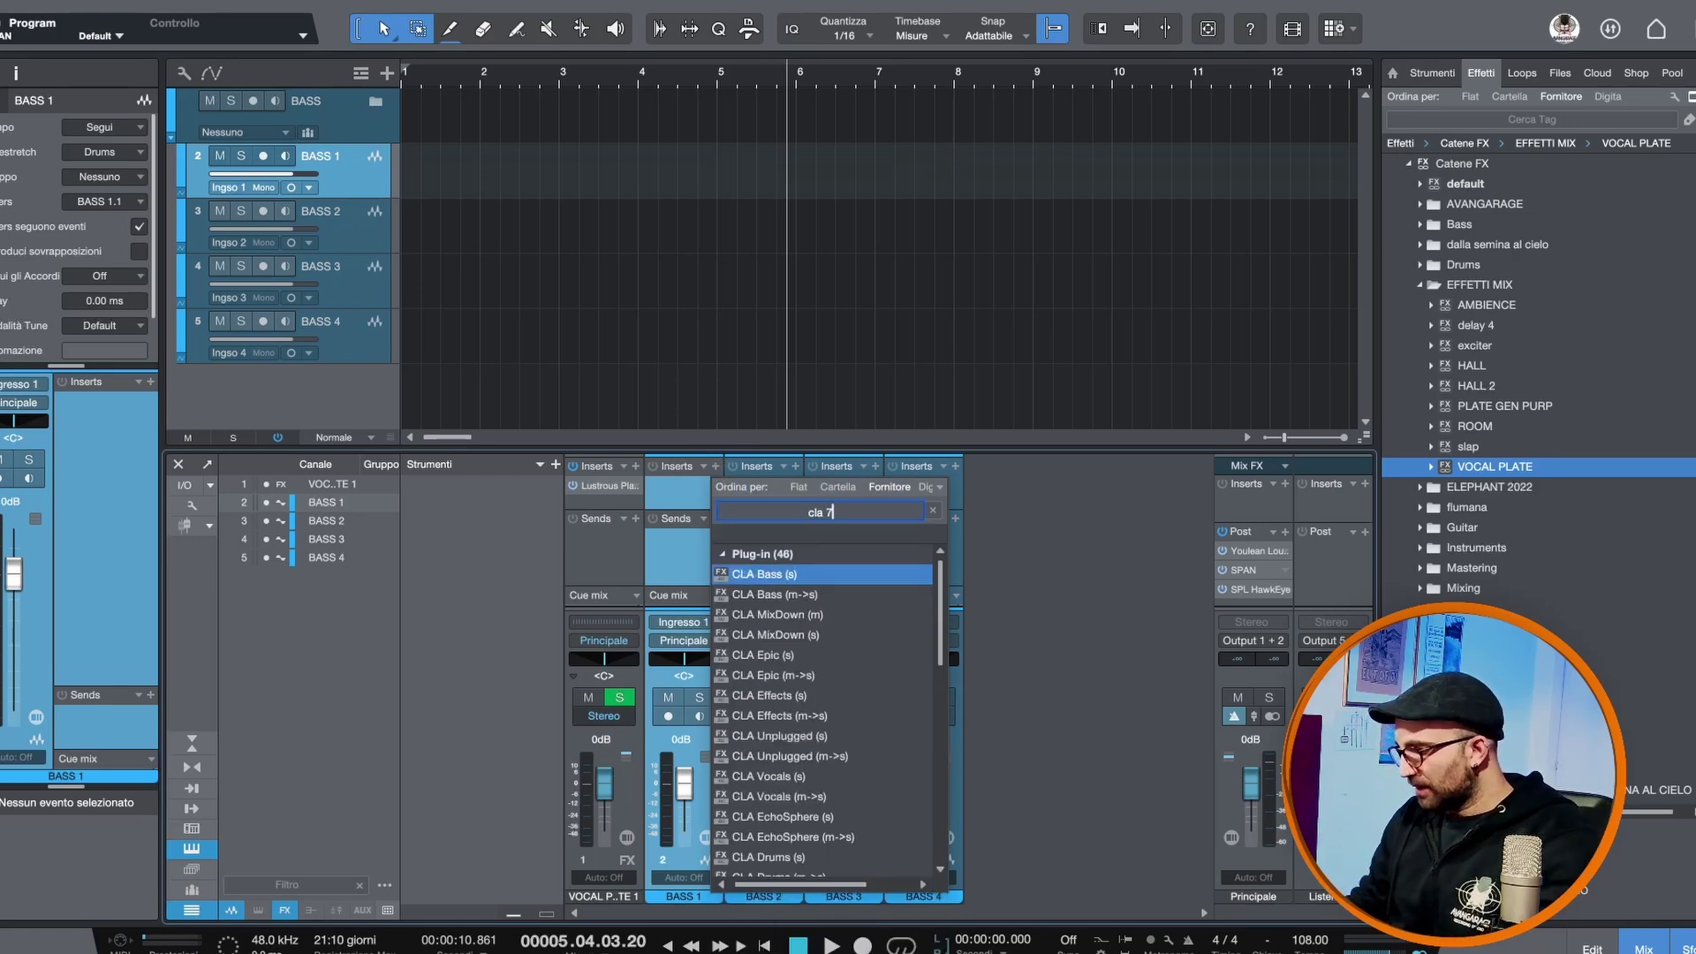
key(BackSpace)
key(BackSpace)
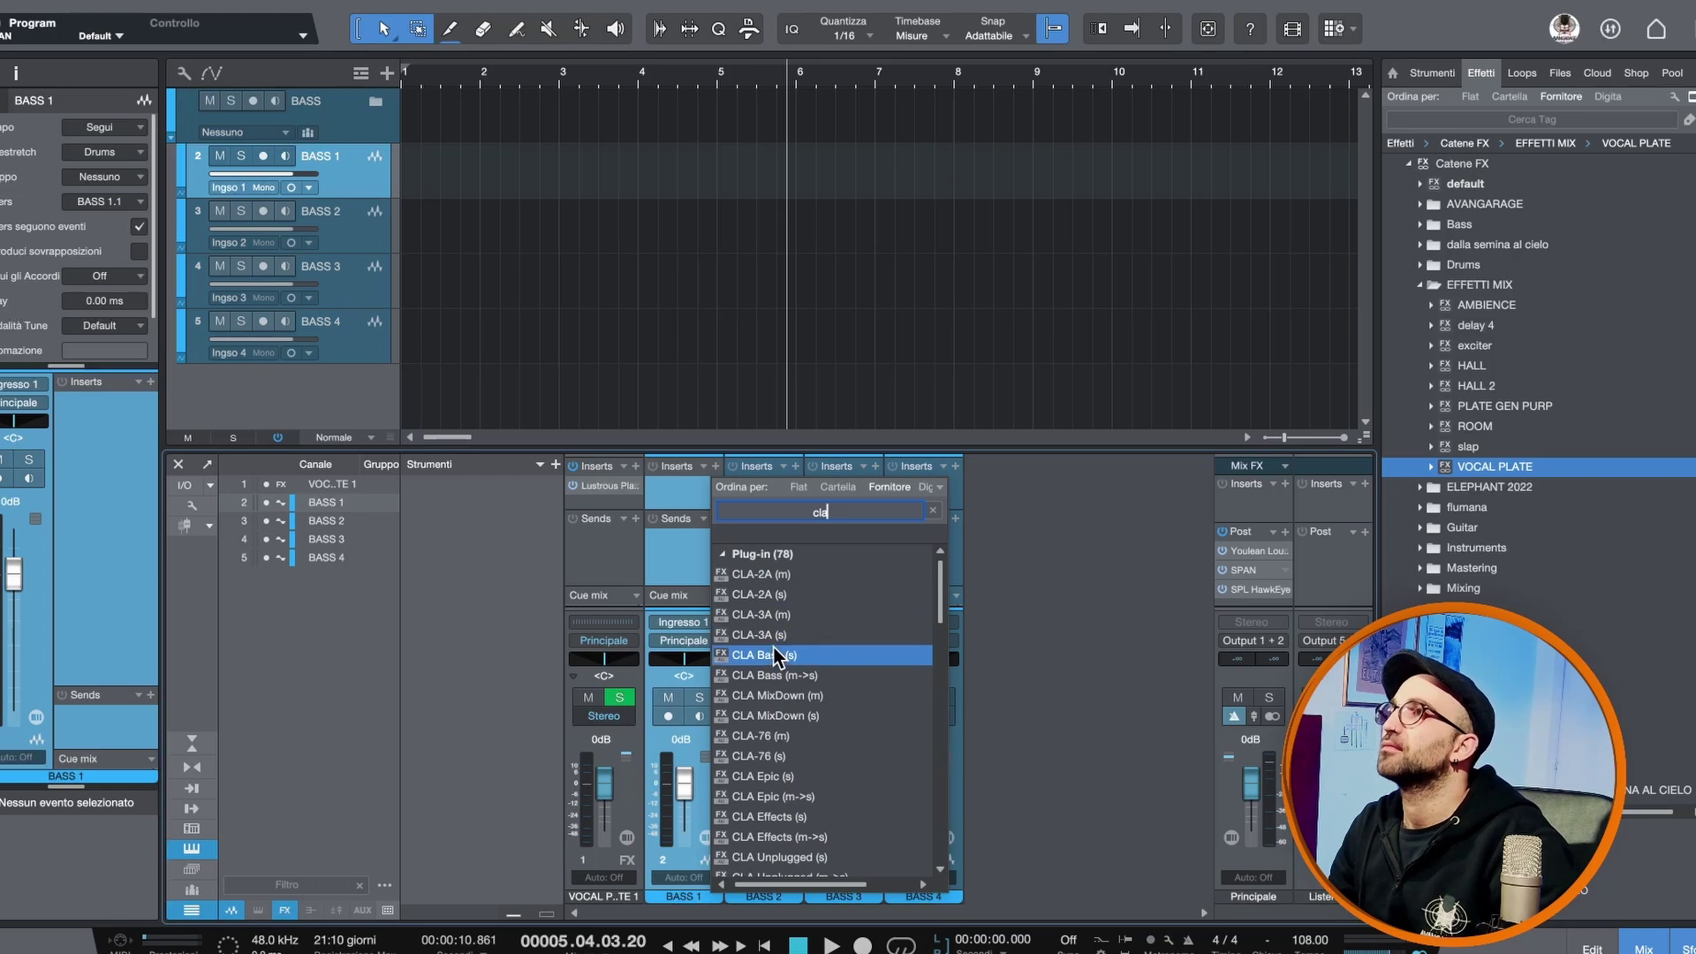
click(771, 737)
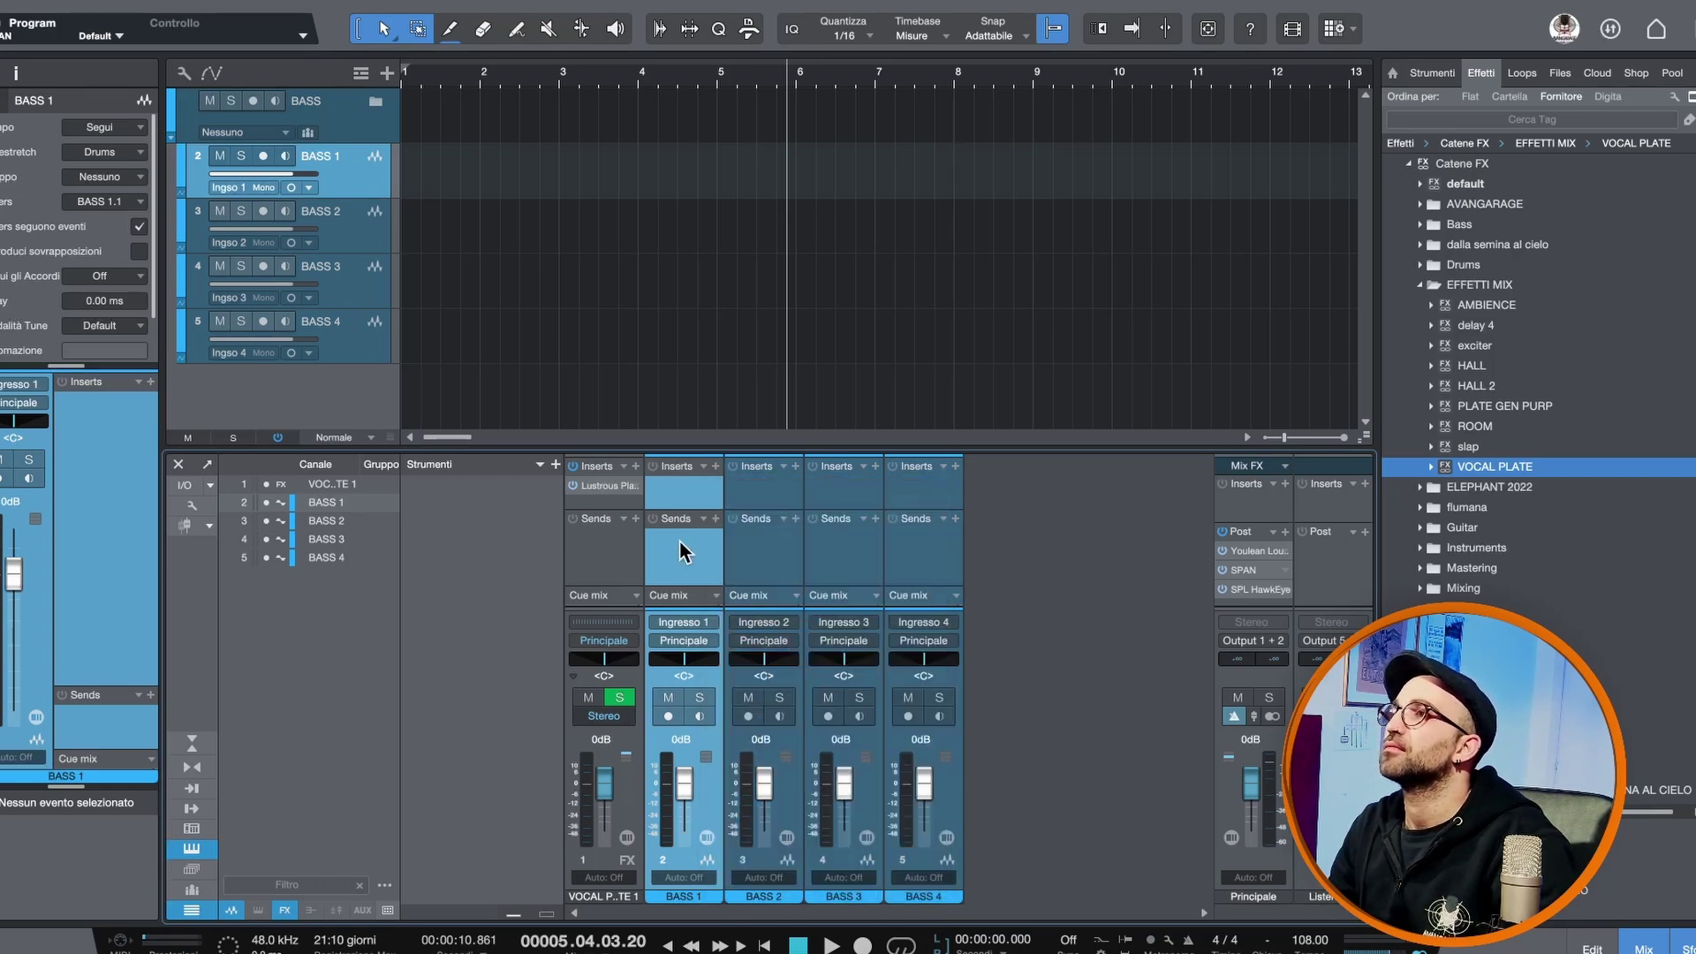
Find the CHANNEV plug-in and insert it after the CLA-76 on BASS 1.
click(715, 466)
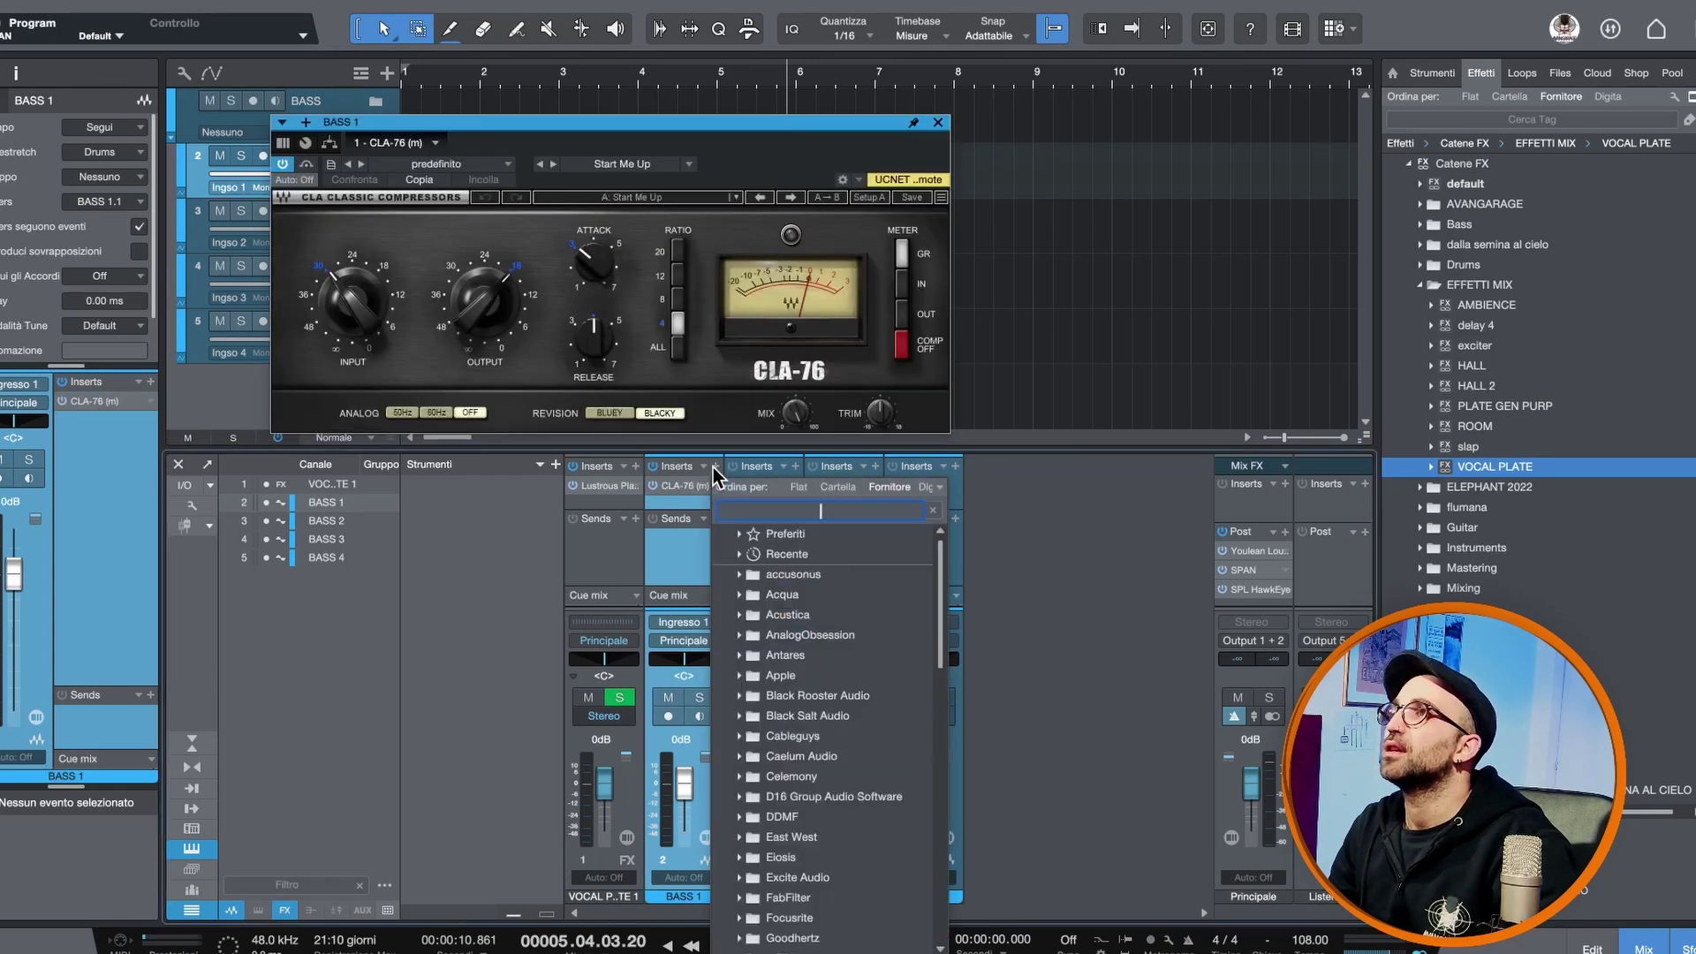
text(channe)
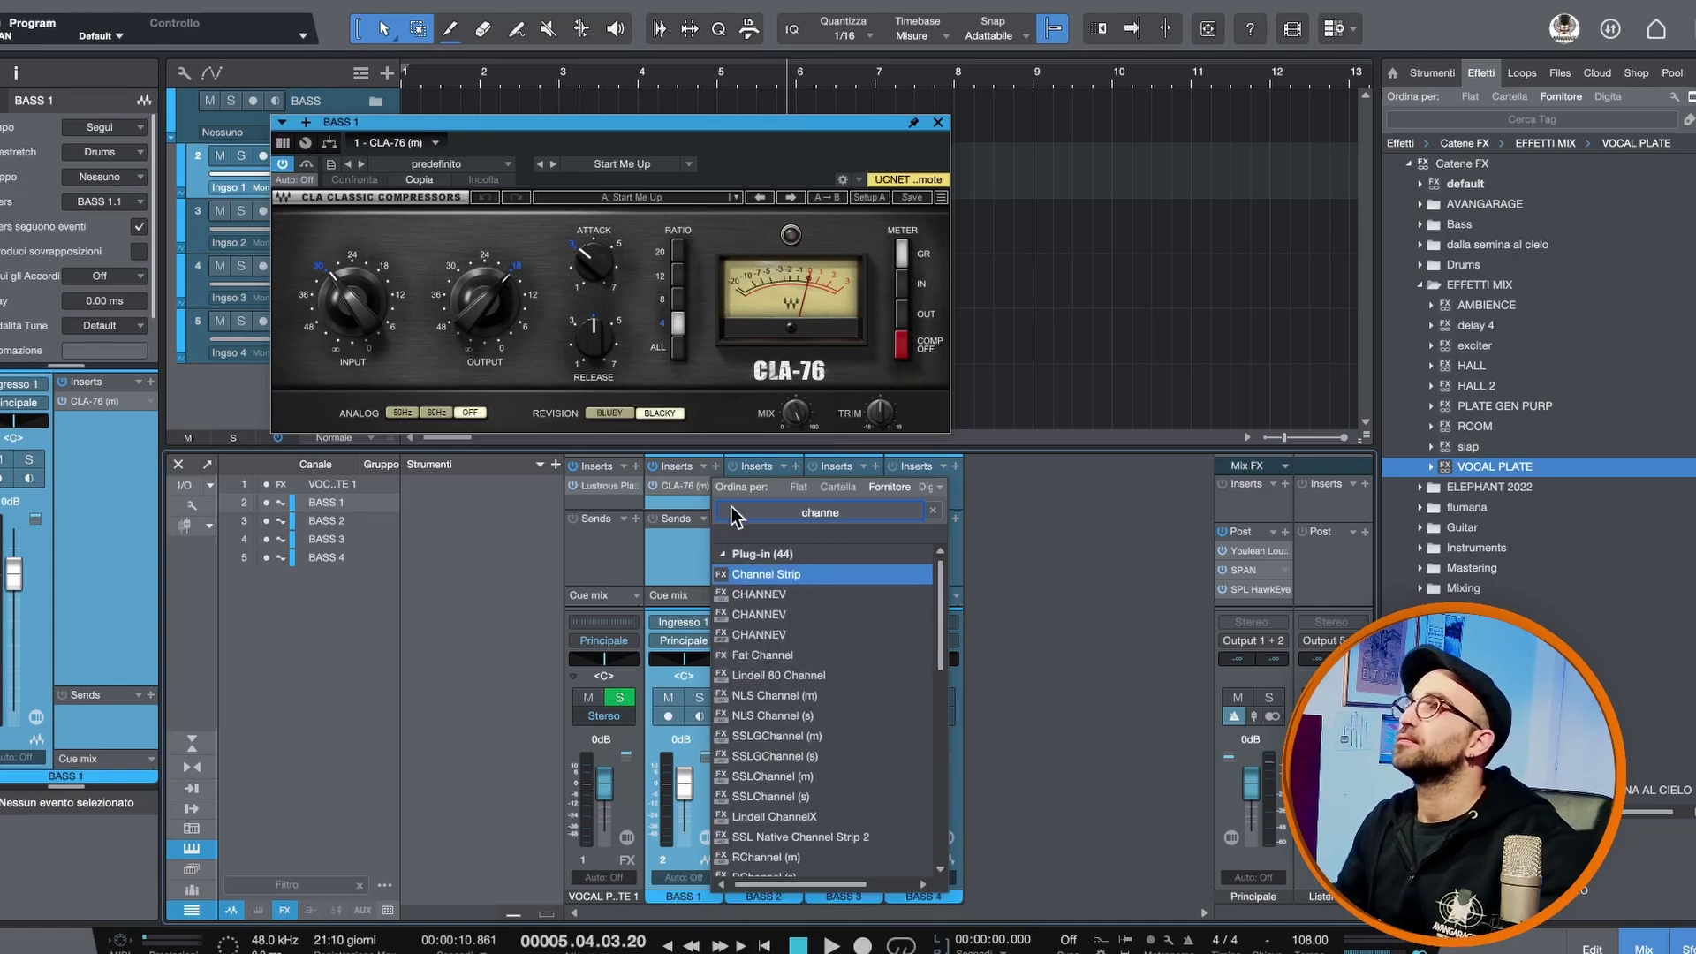
click(735, 594)
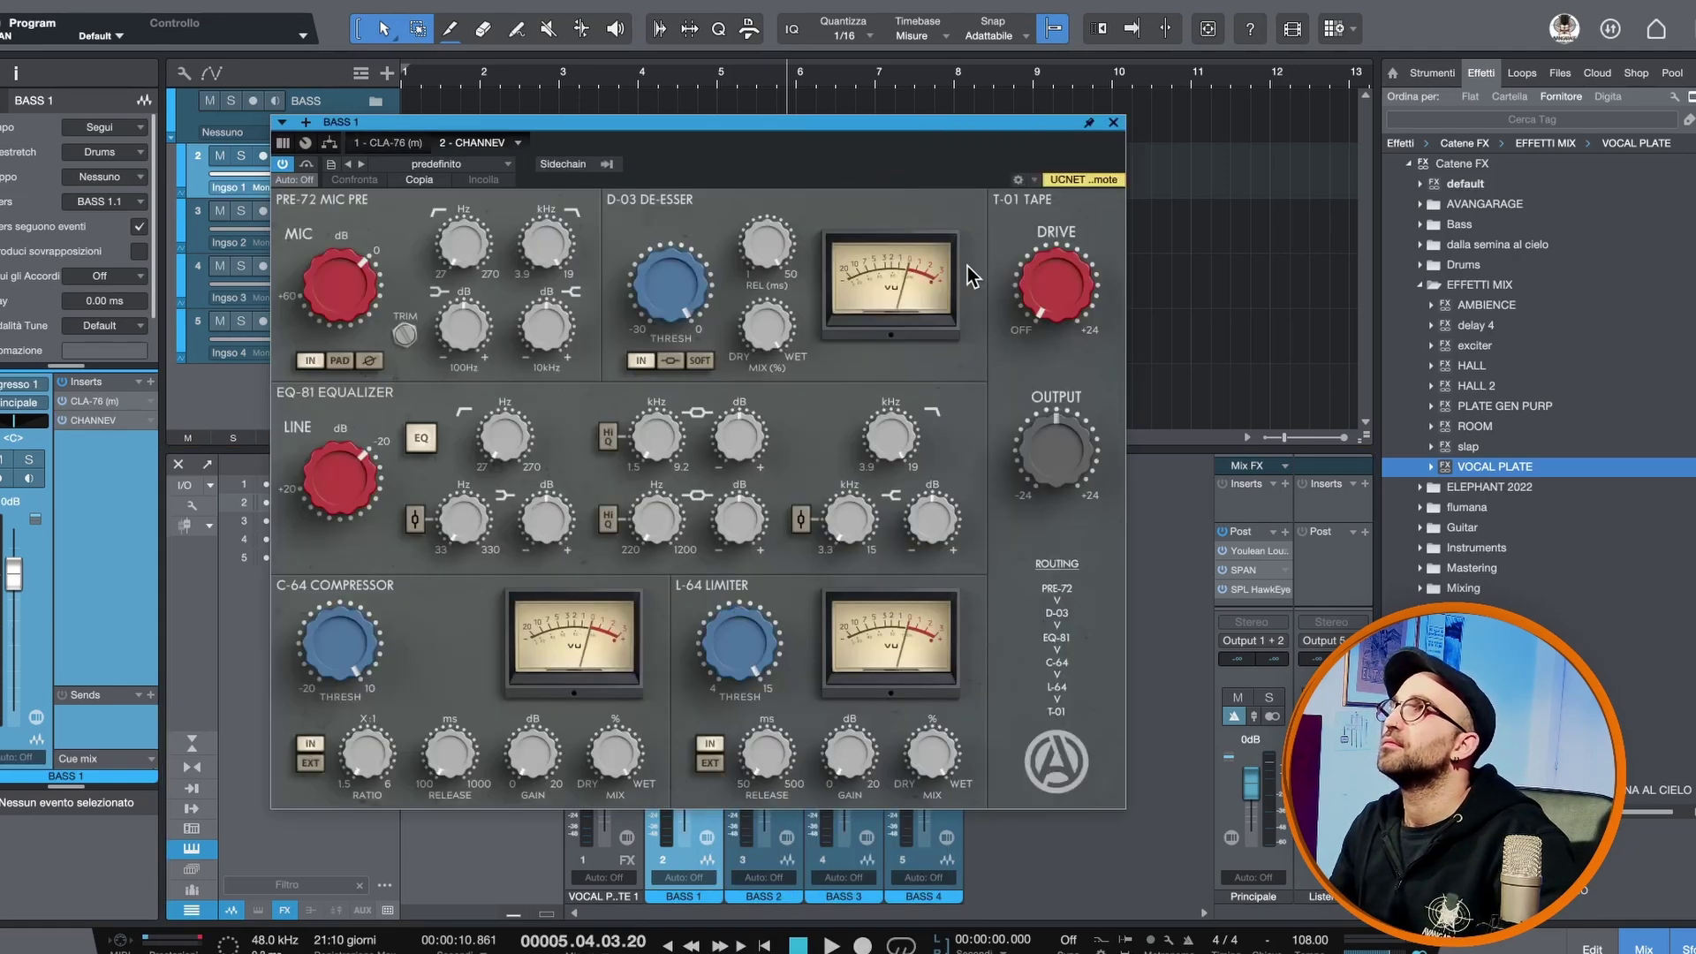
In CHANNEV, raise the tape drive and set output to about 3.4 dB, preamp high-pass to about 110 Hz and low-pass to about 13.8 kHz.
drag(1041, 252, 1041, 234)
mouse_move(1053, 444)
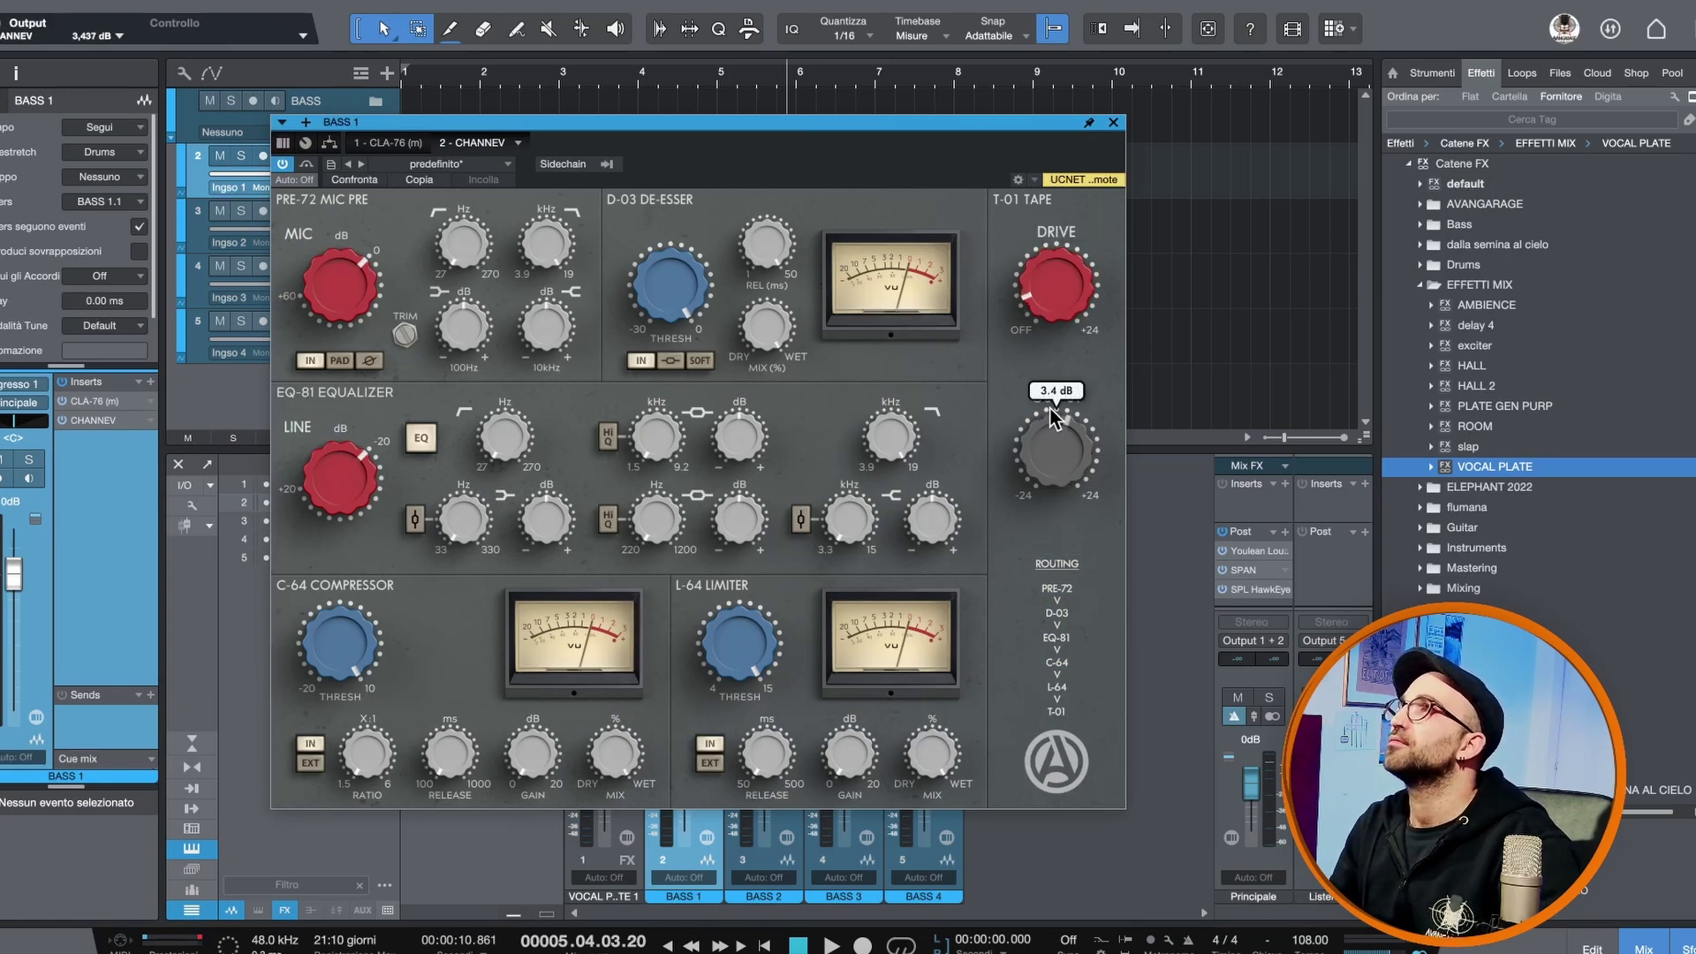
mouse_move(457, 226)
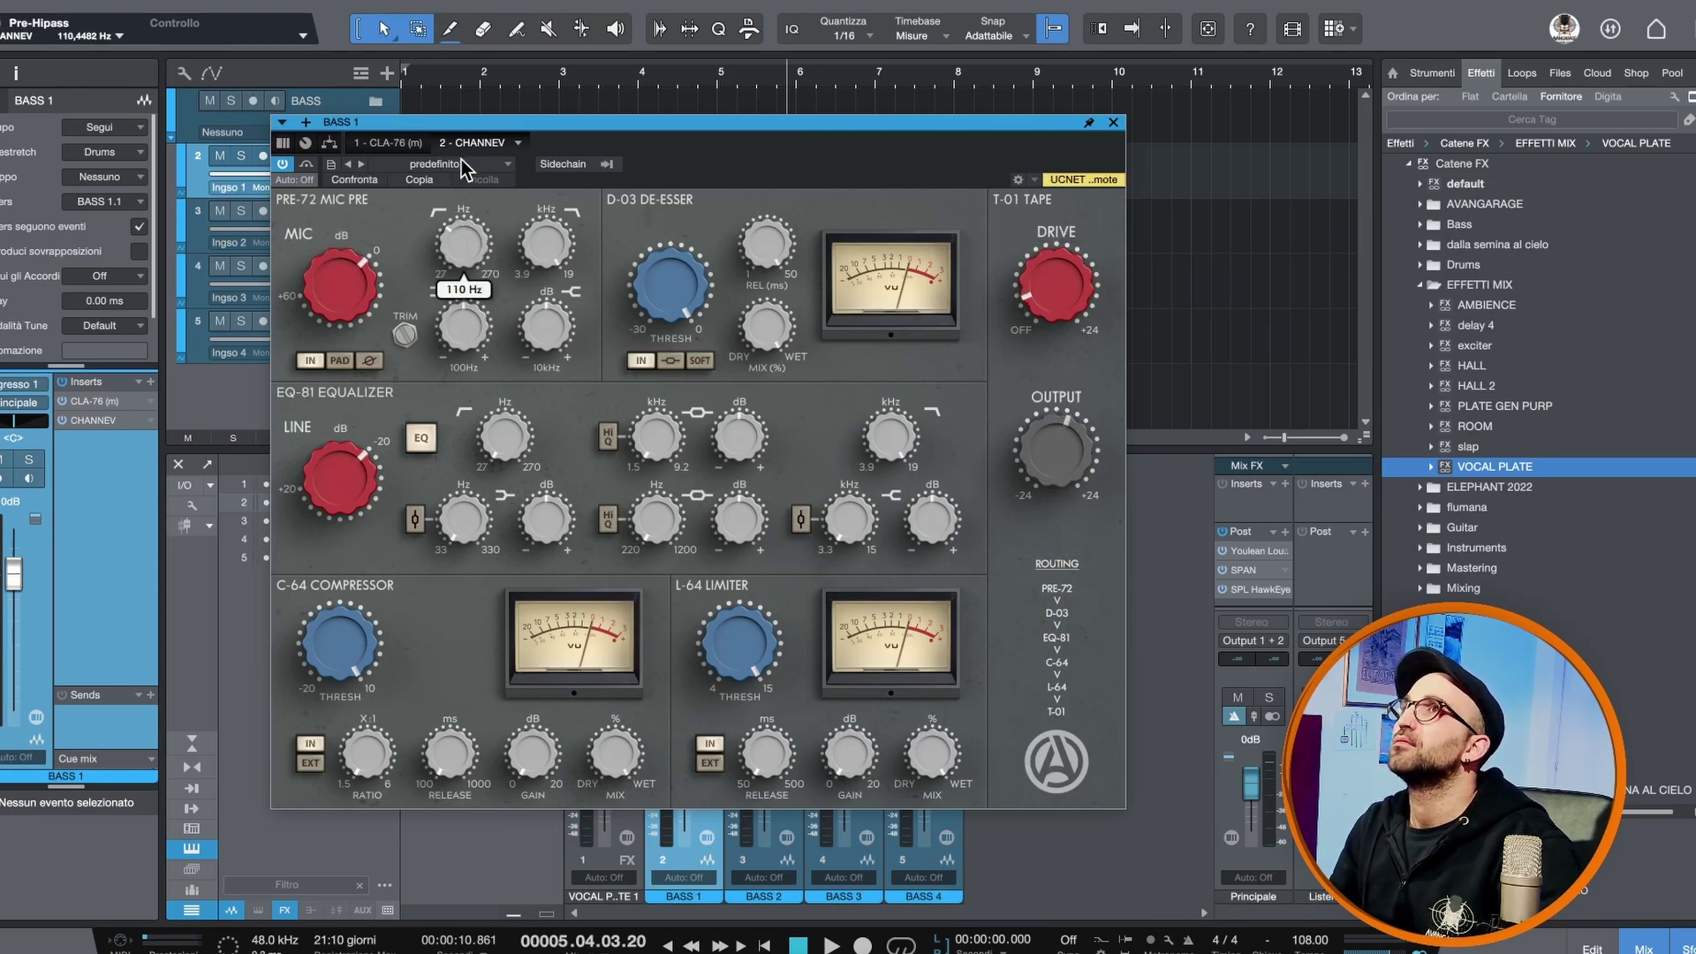
mouse_move(535, 290)
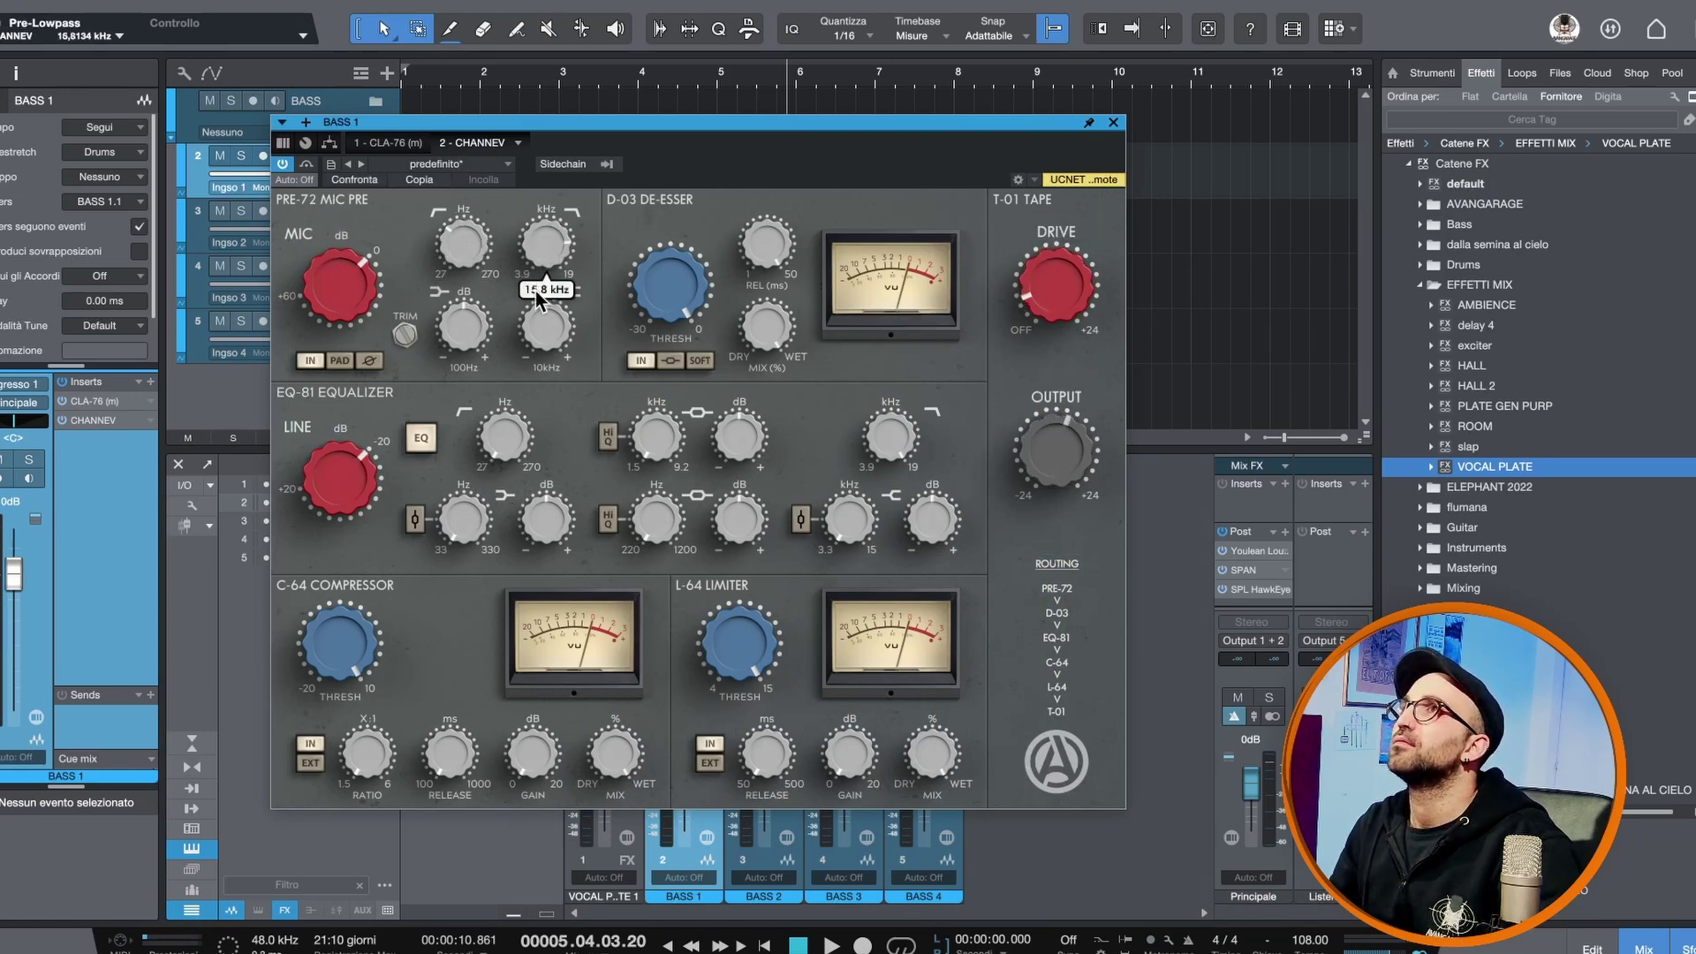
click(1113, 122)
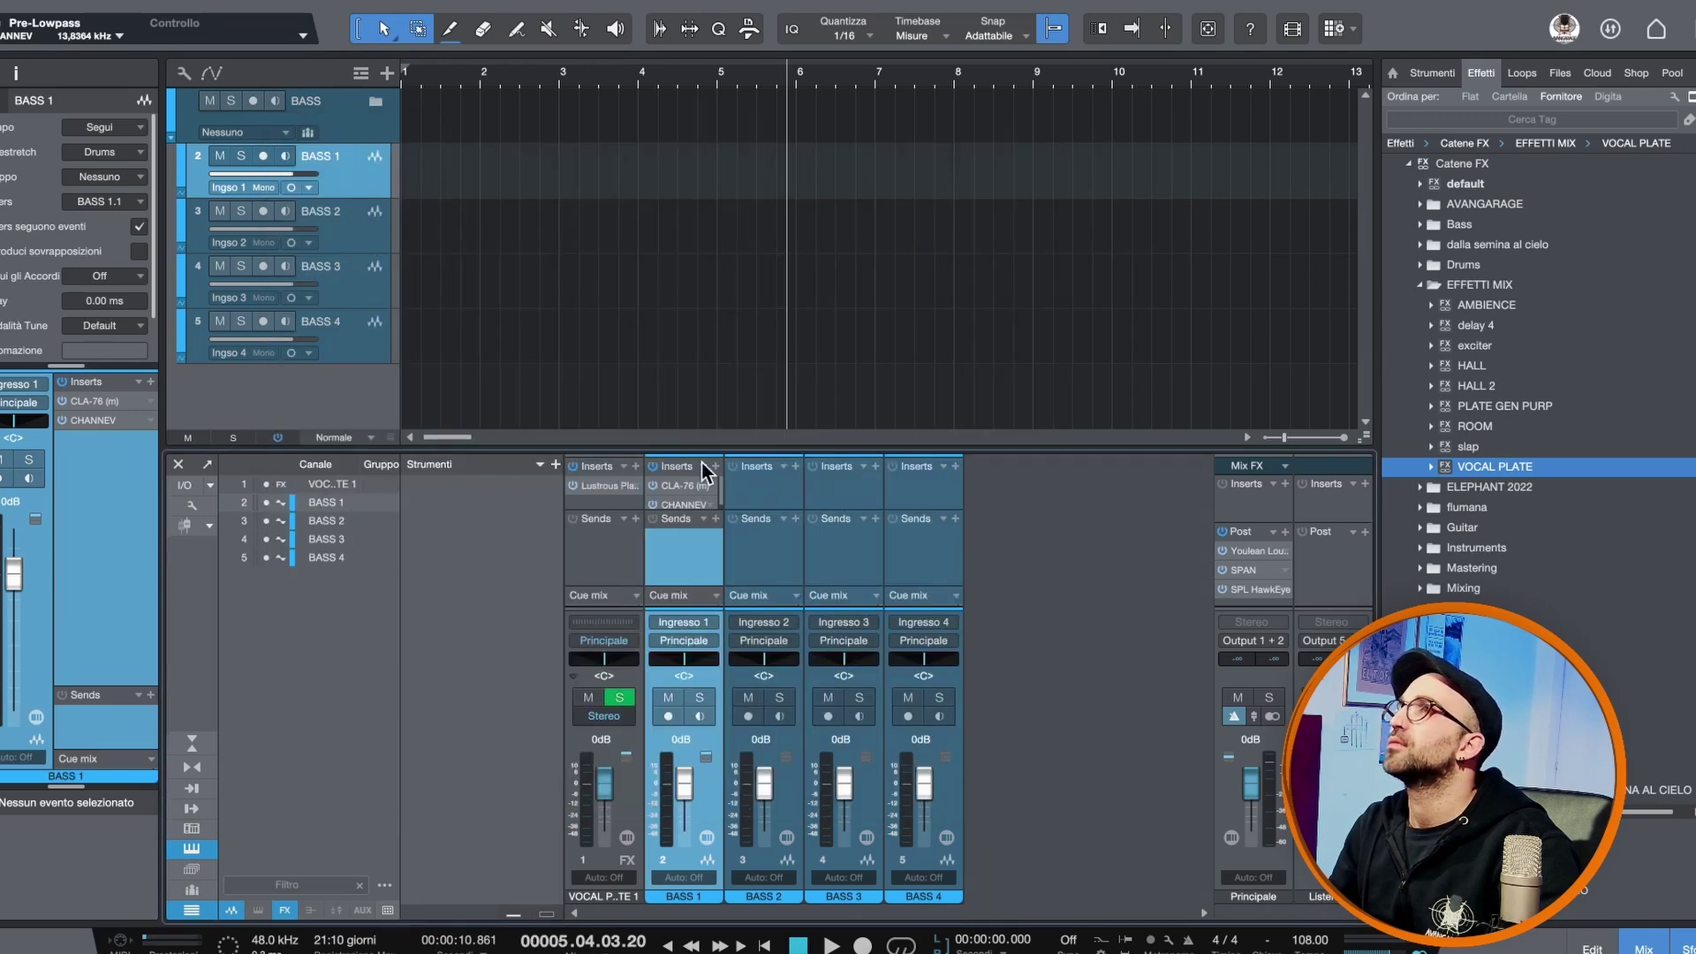
Switch the CLA-76 on BASS 1 to the Bluey revision and close the plug-in window.
click(697, 487)
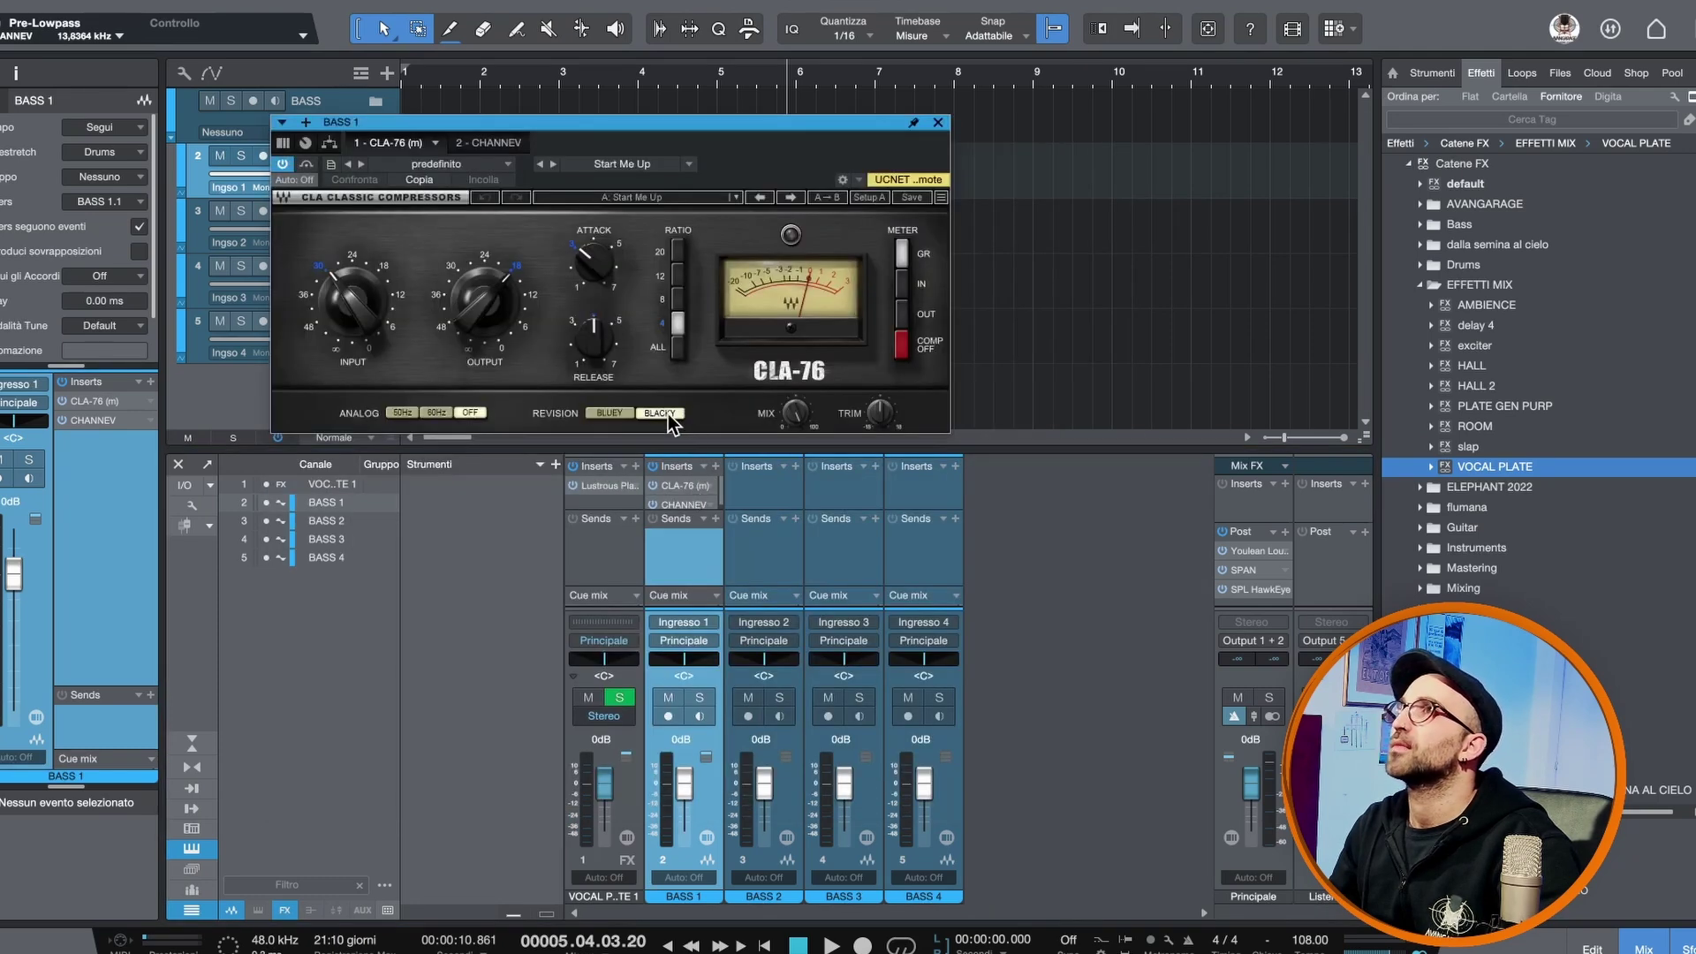
click(621, 413)
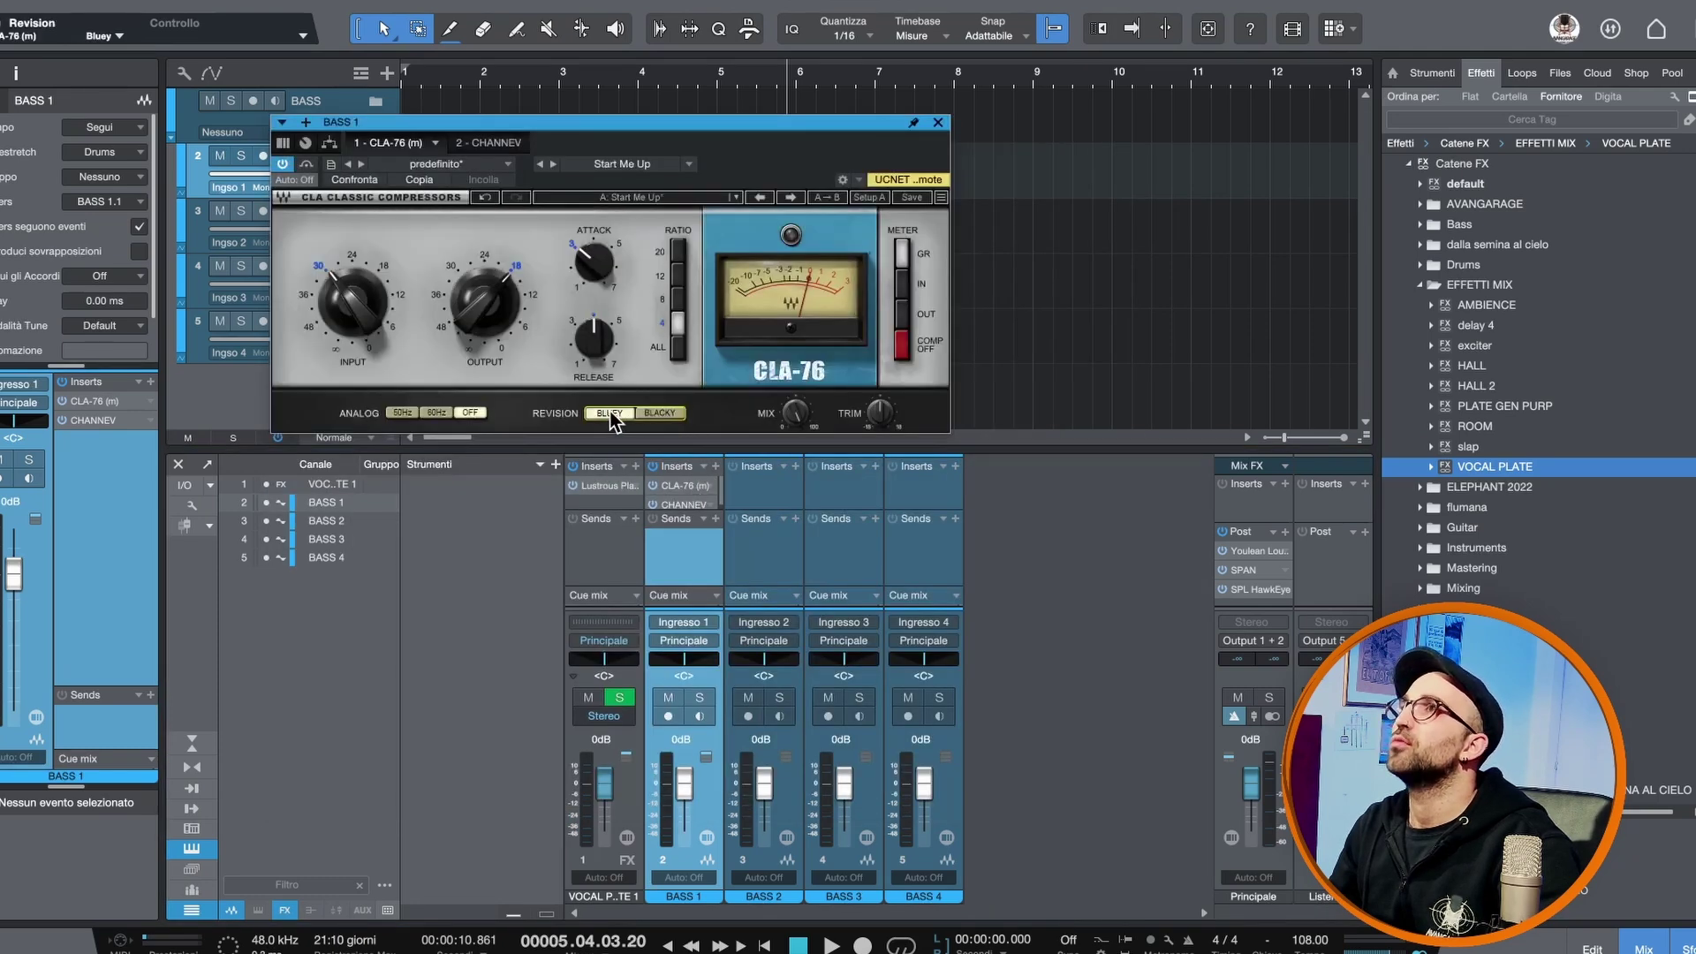
click(937, 124)
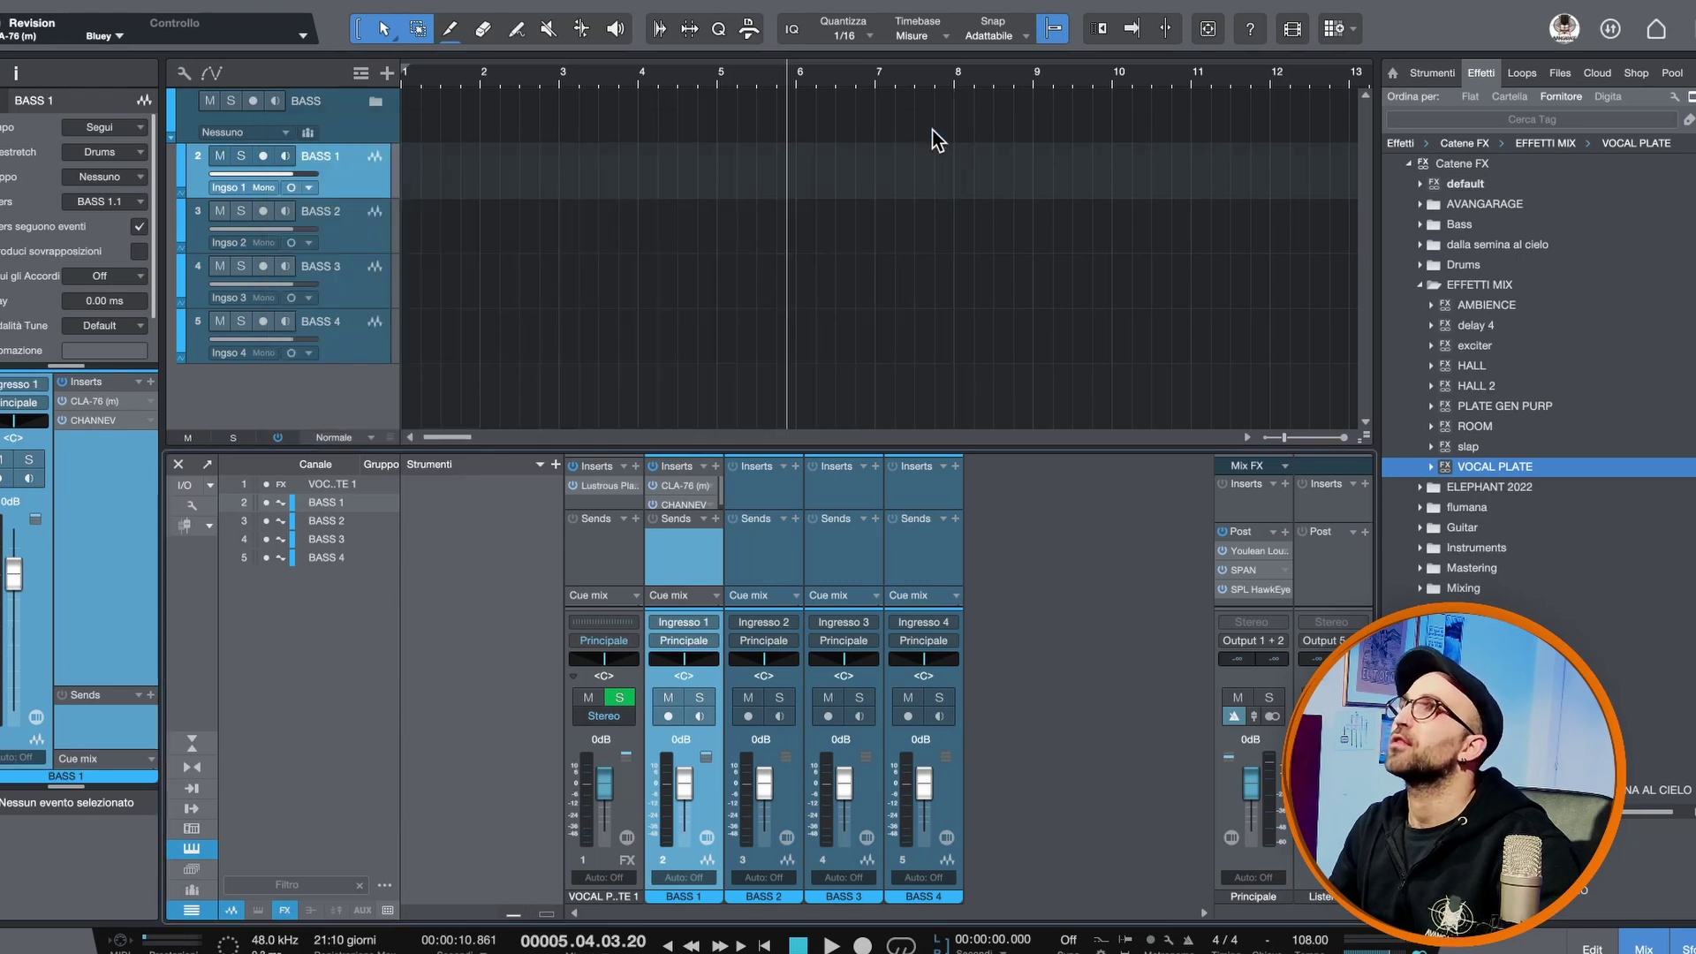
Start storing the BASS 1 inserts as an FX chain preset named BASS with the description "BASS /&+NEVE".
click(704, 466)
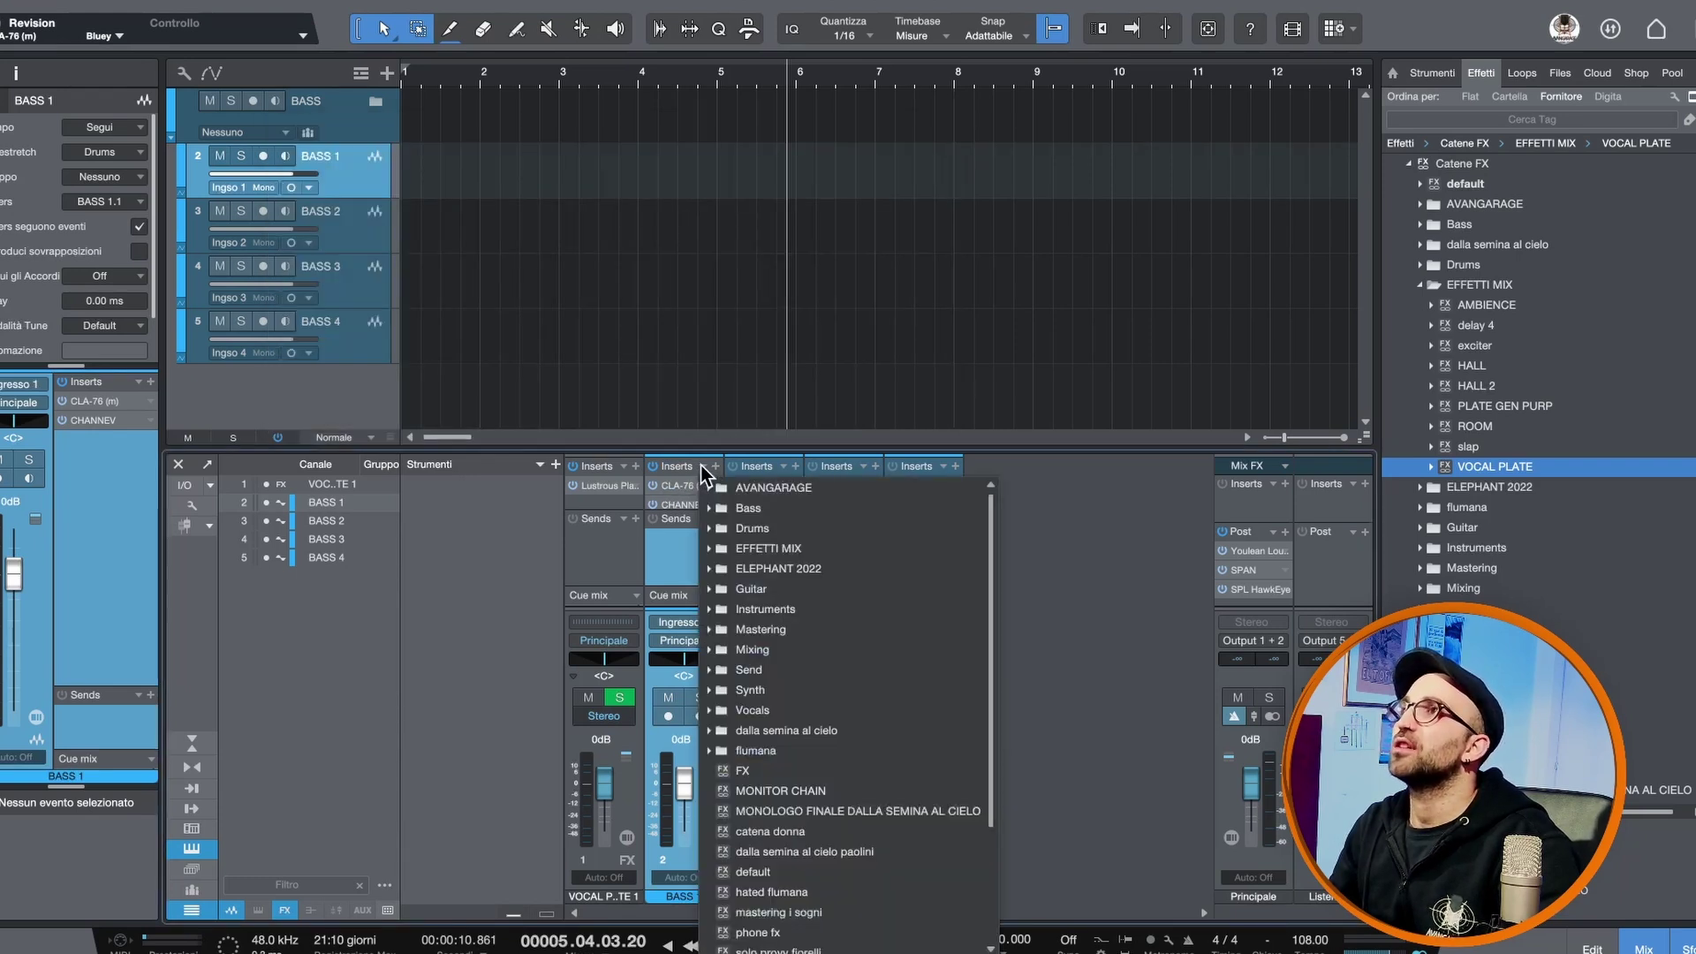
scroll(795, 570, down, 3)
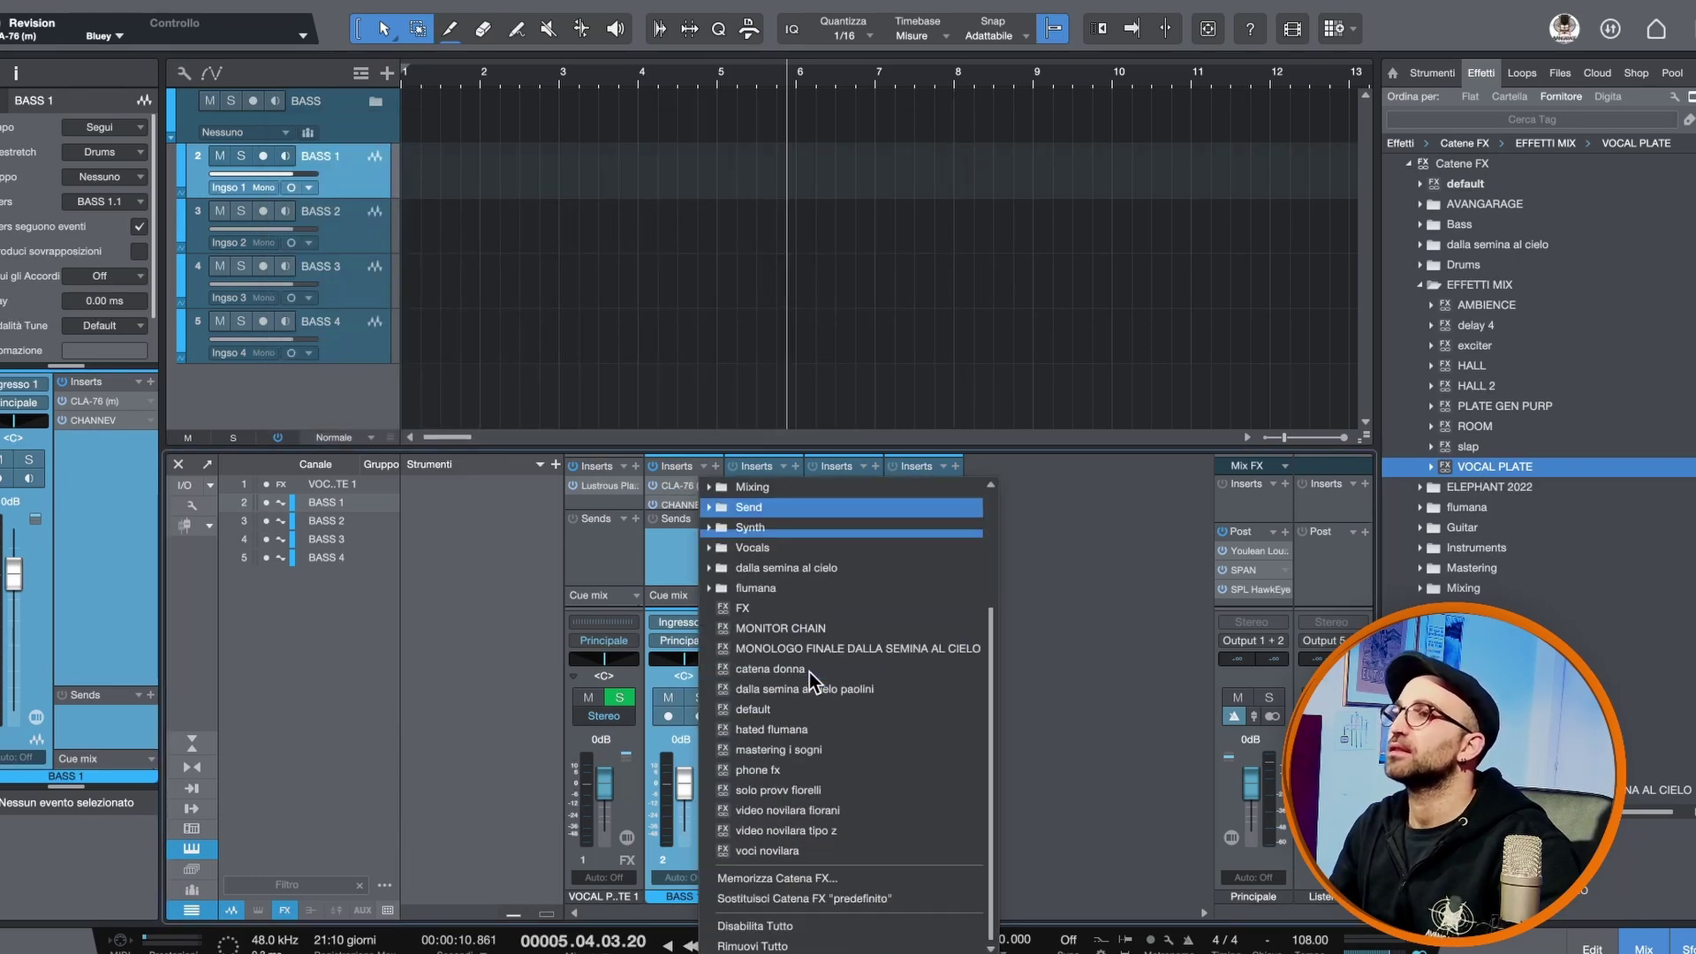
click(809, 878)
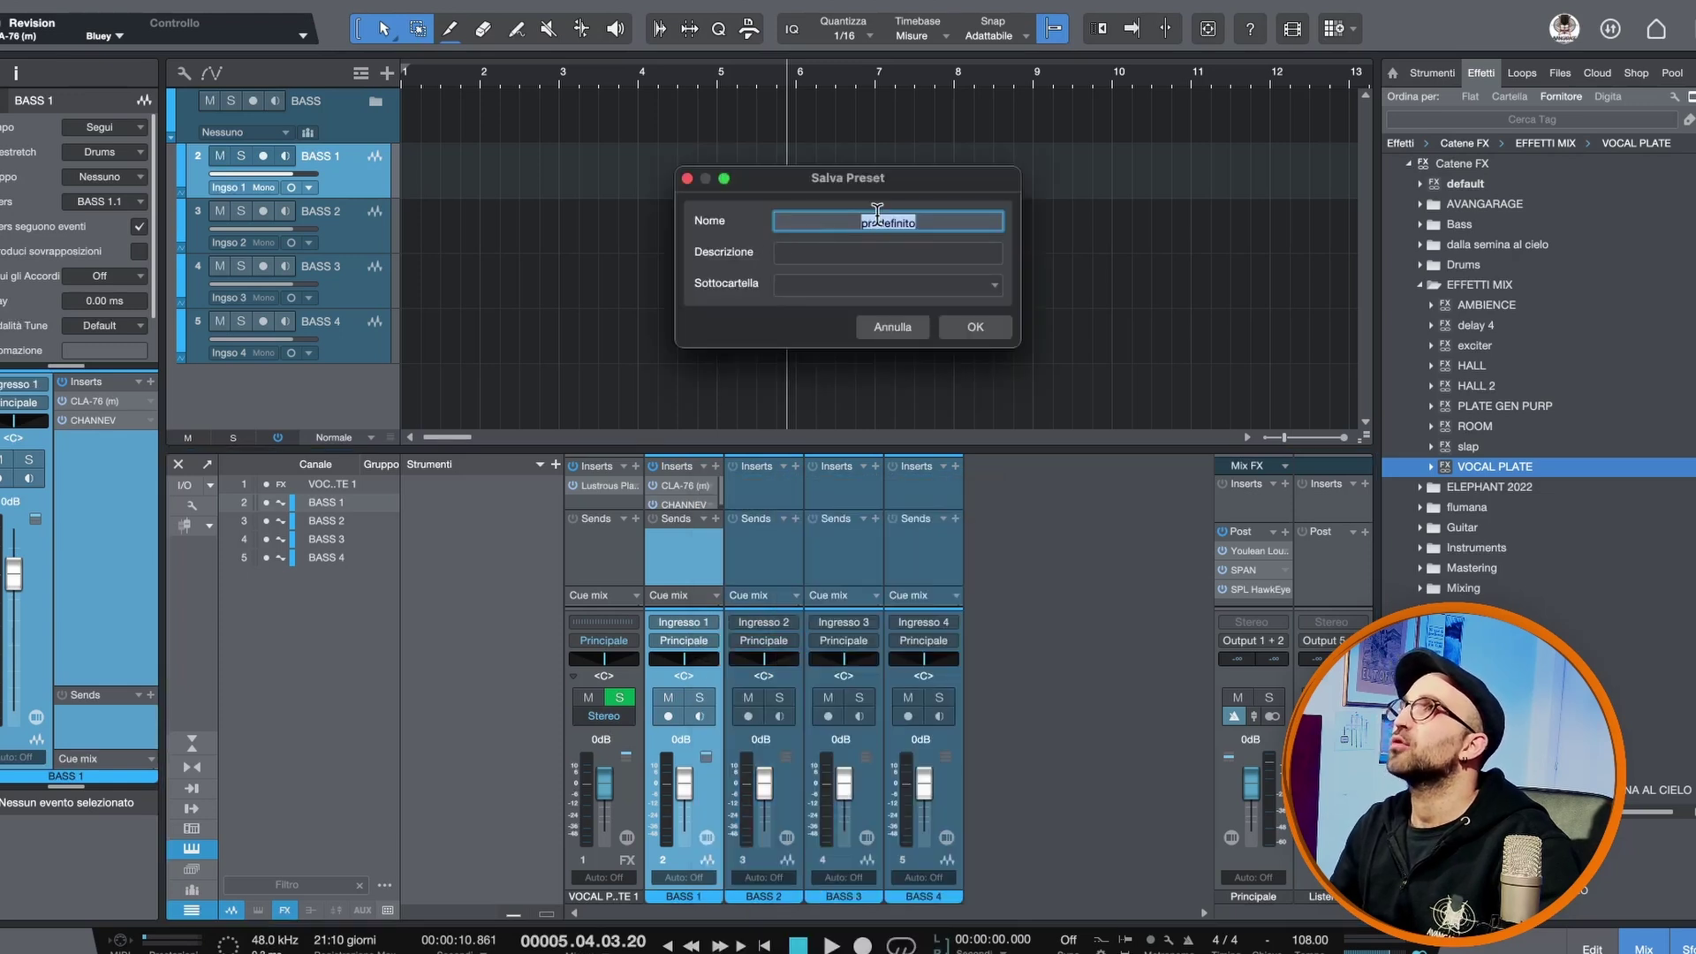
text(BASS)
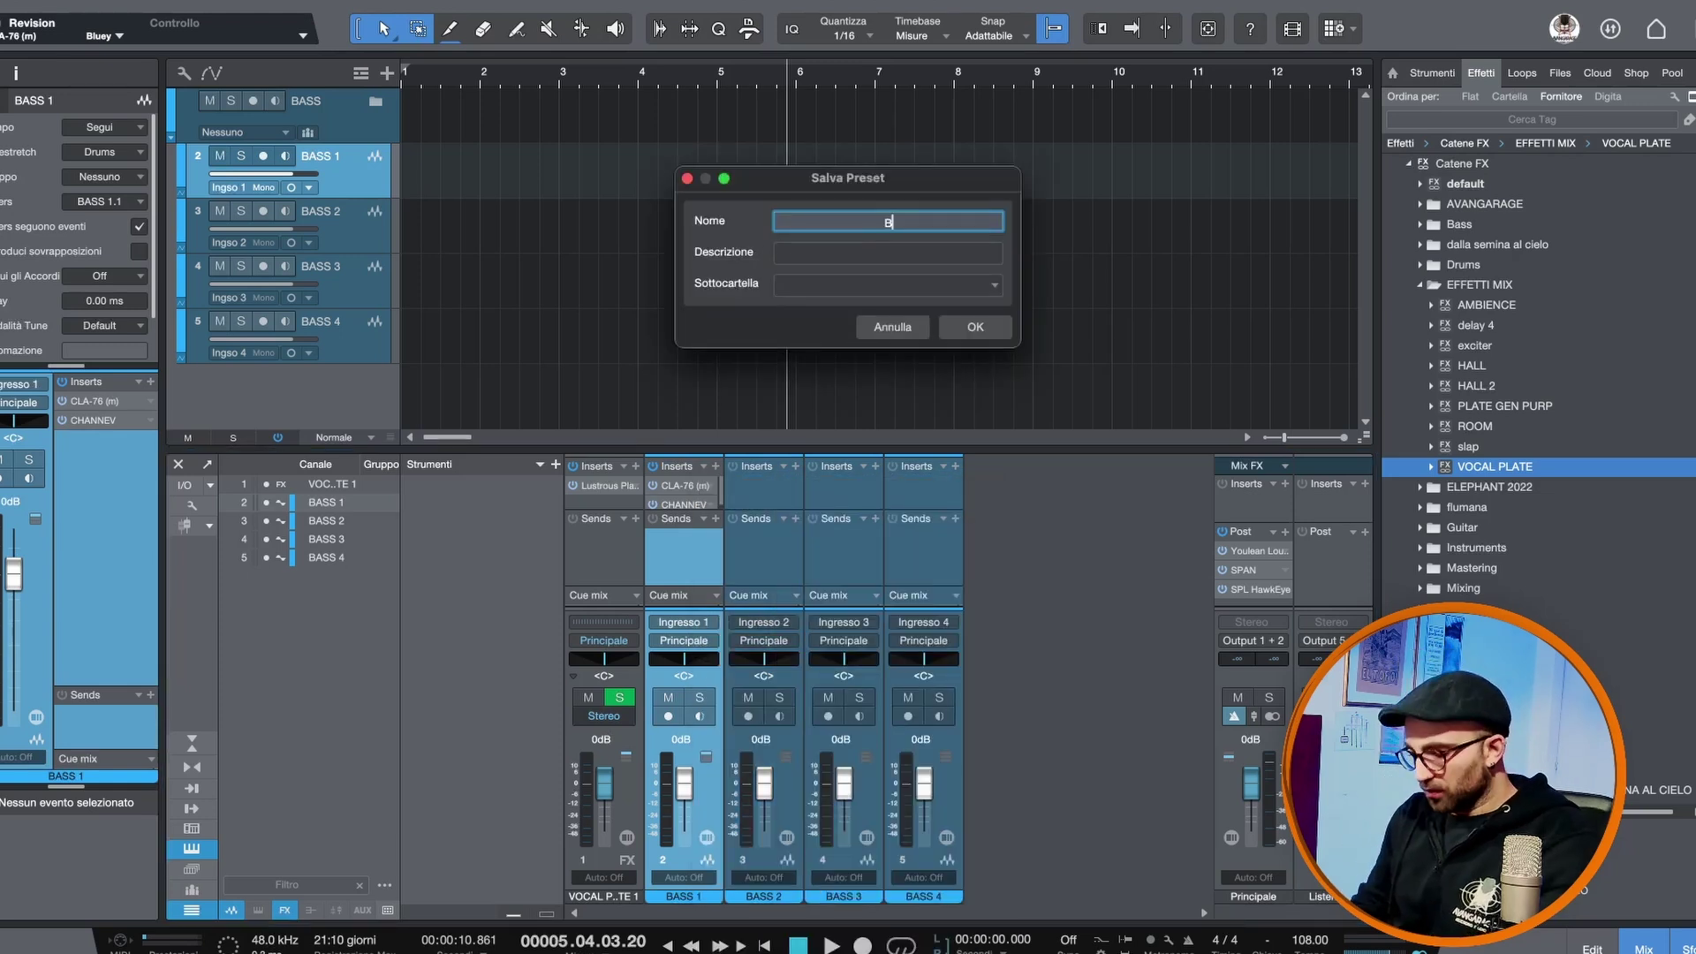
click(873, 254)
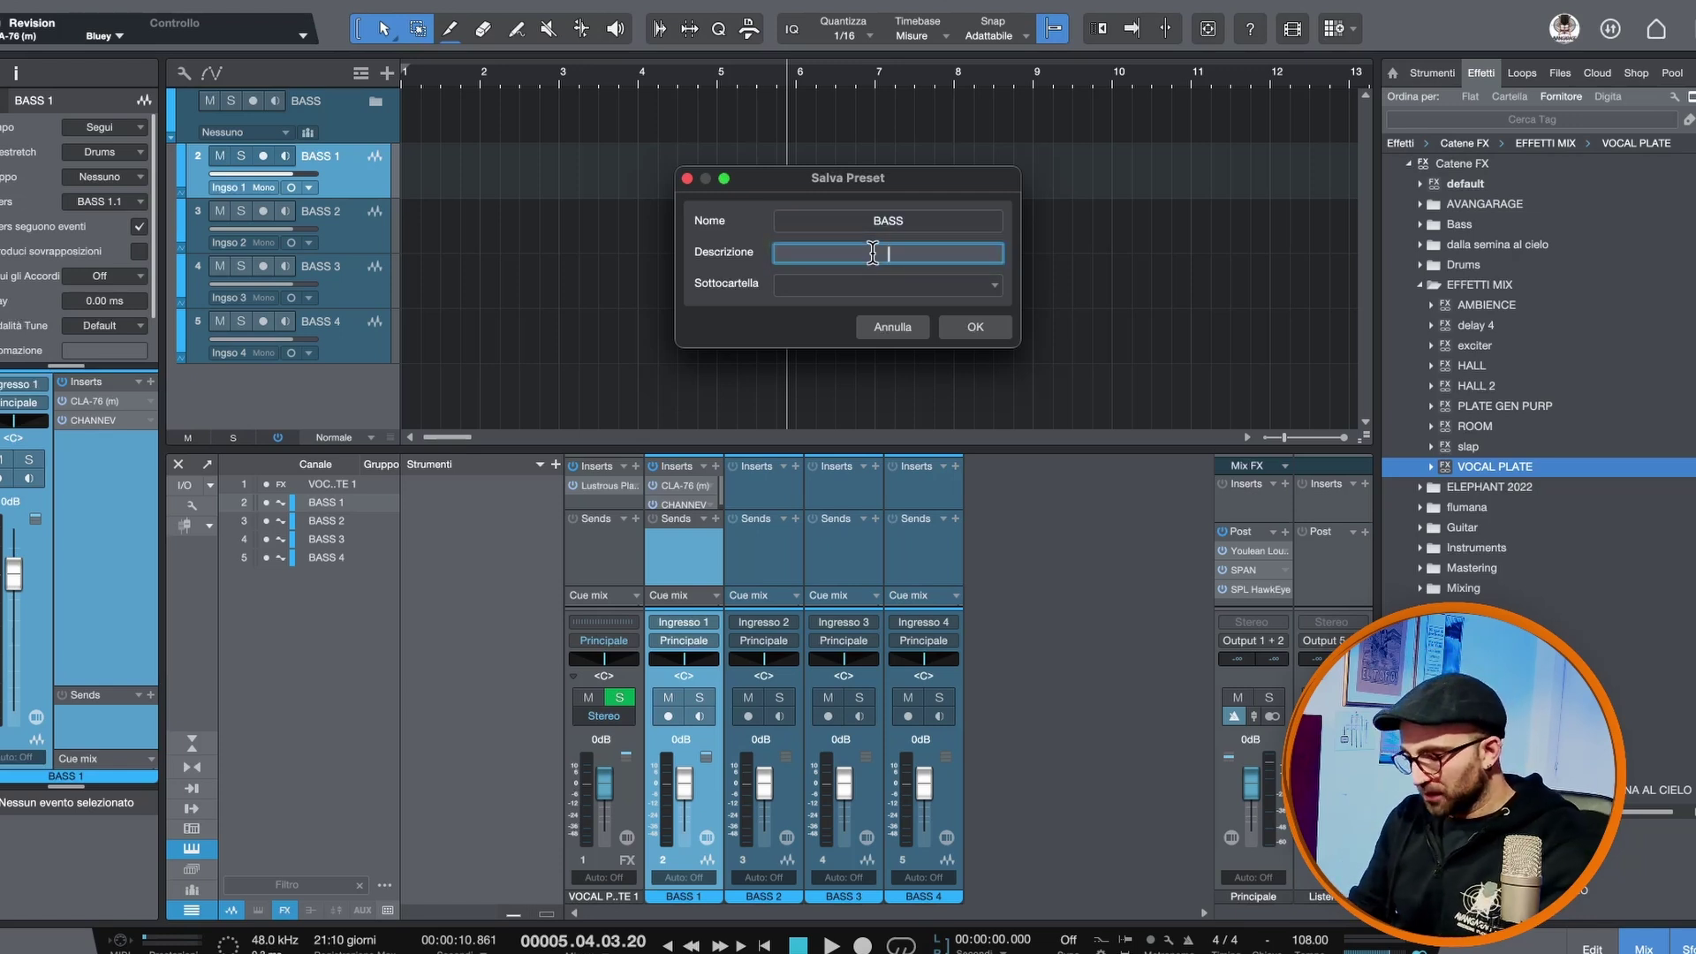
text(BASS)
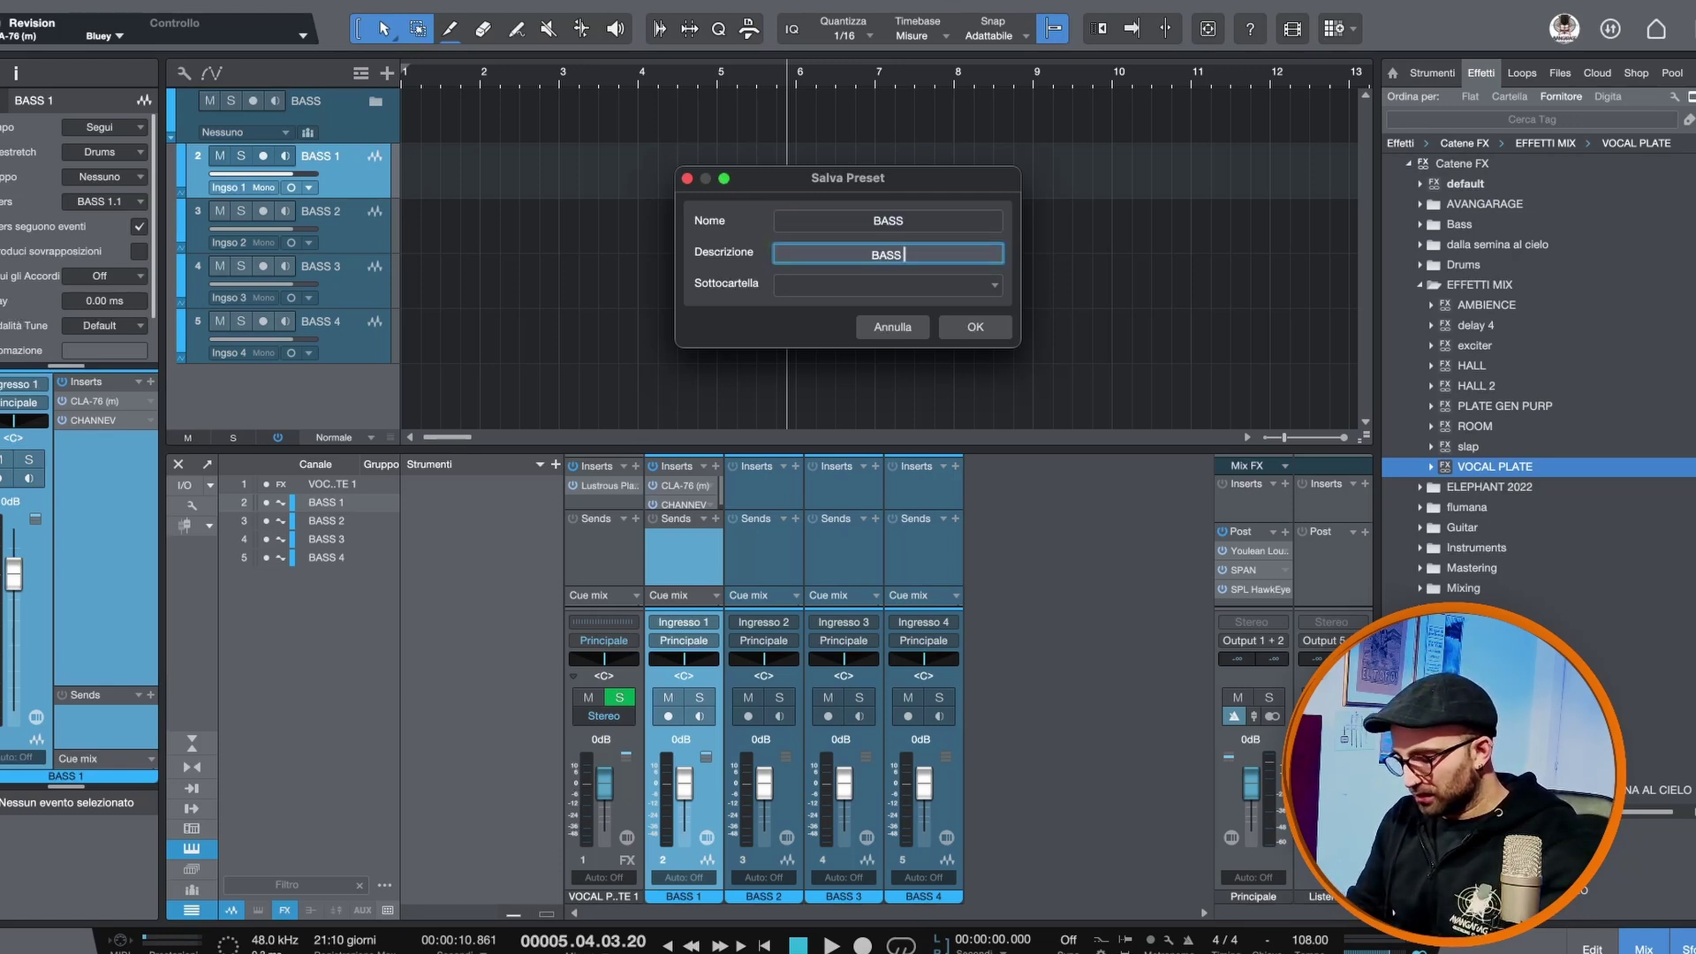
text( /)
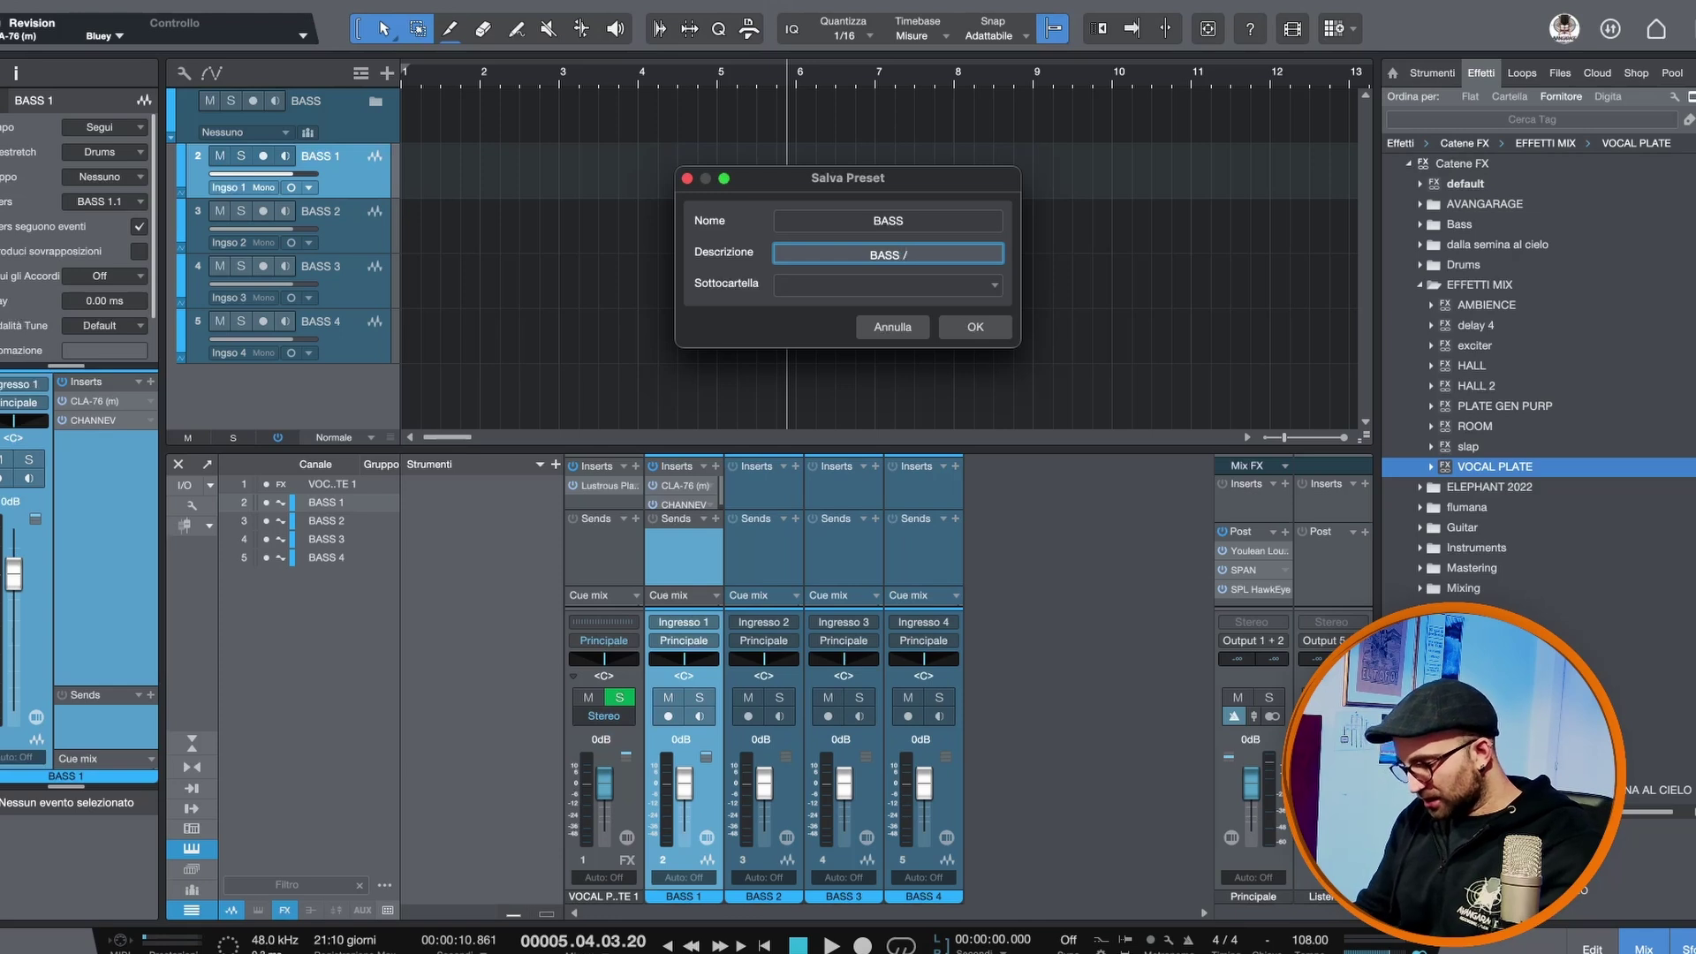
text(&+NEVE)
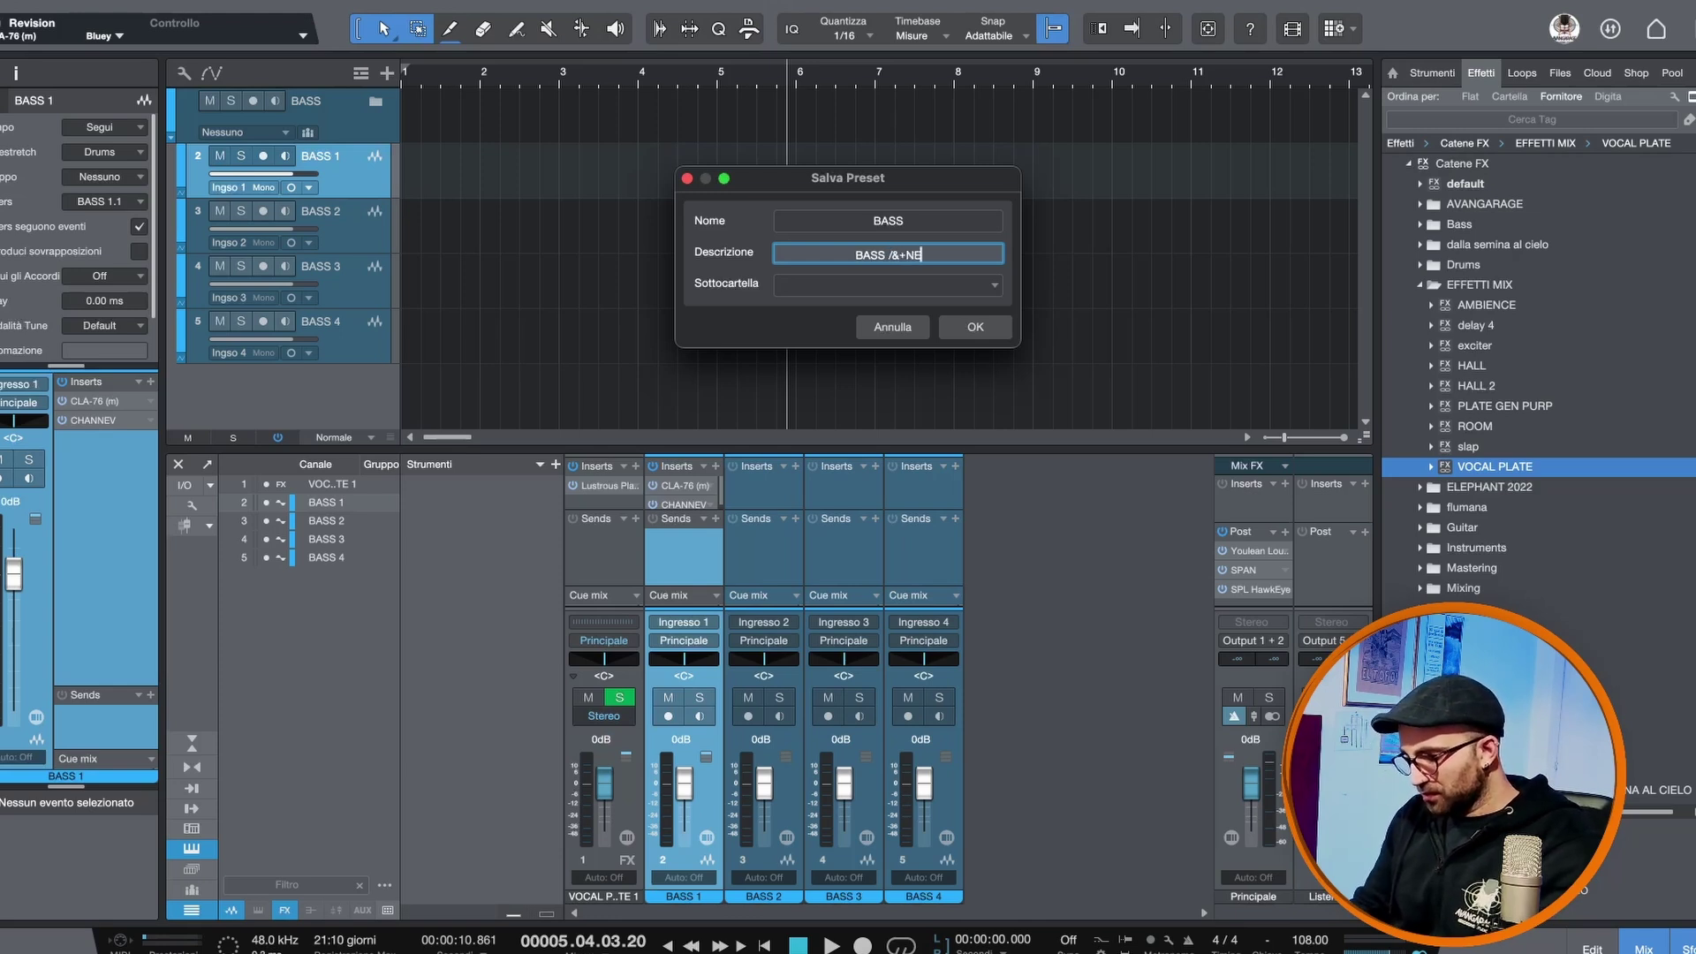
Choose Mixing as the preset's subfolder and save the FX chain.
click(874, 285)
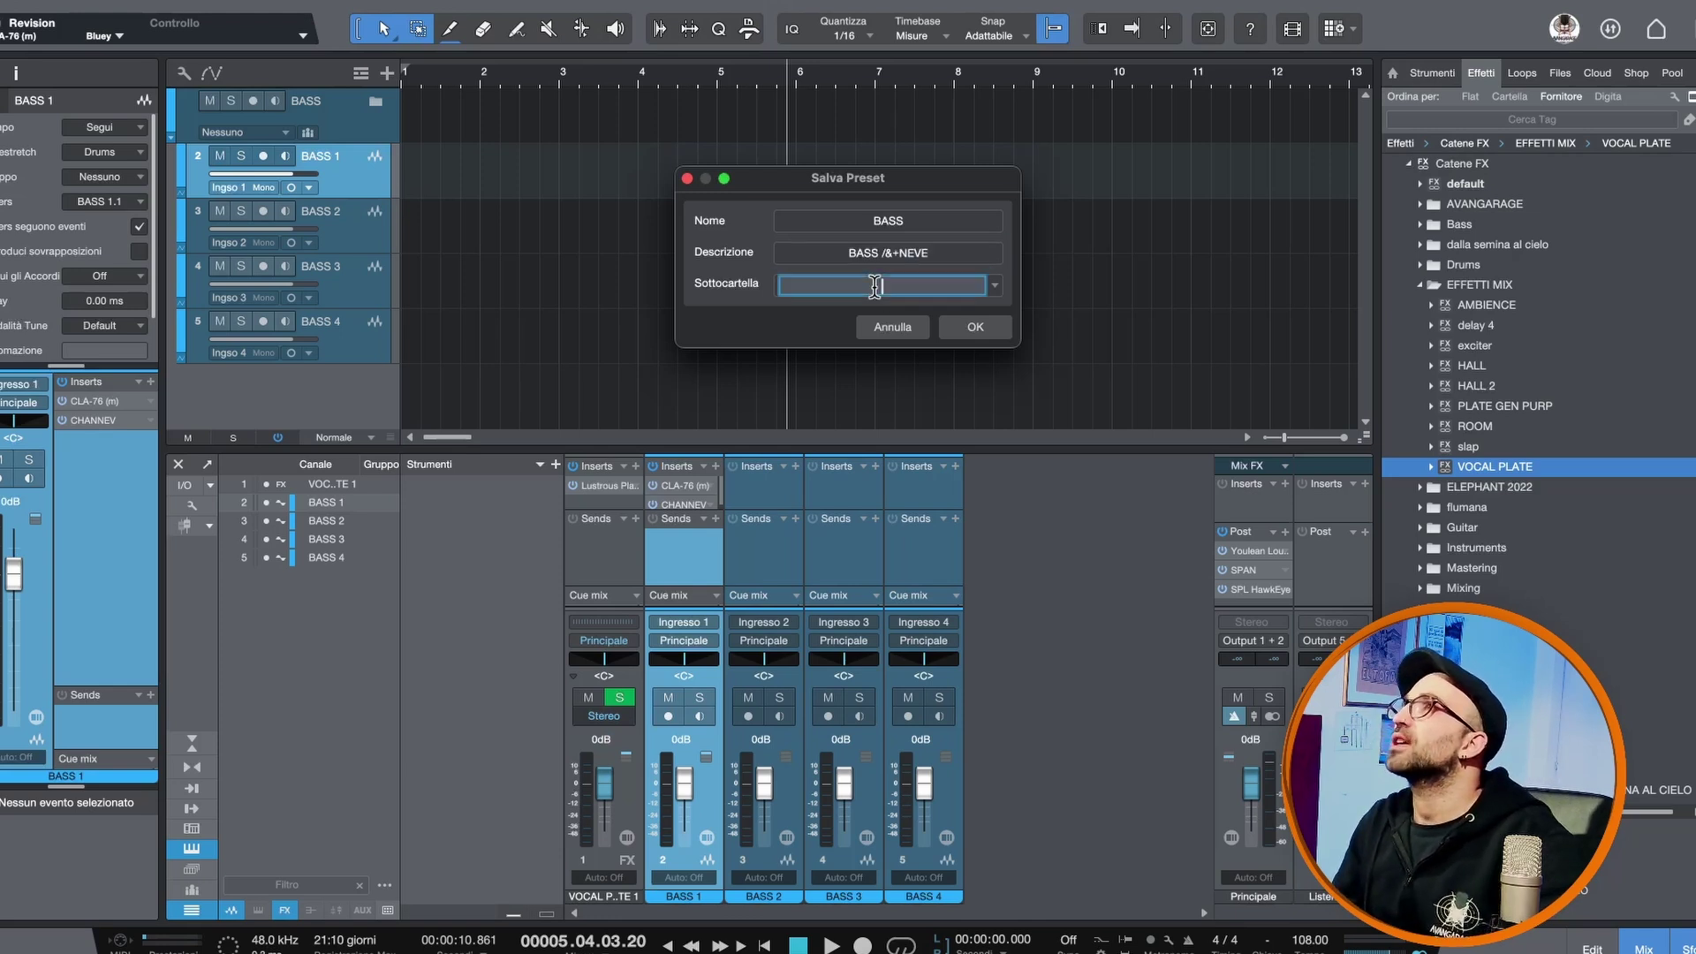
click(996, 288)
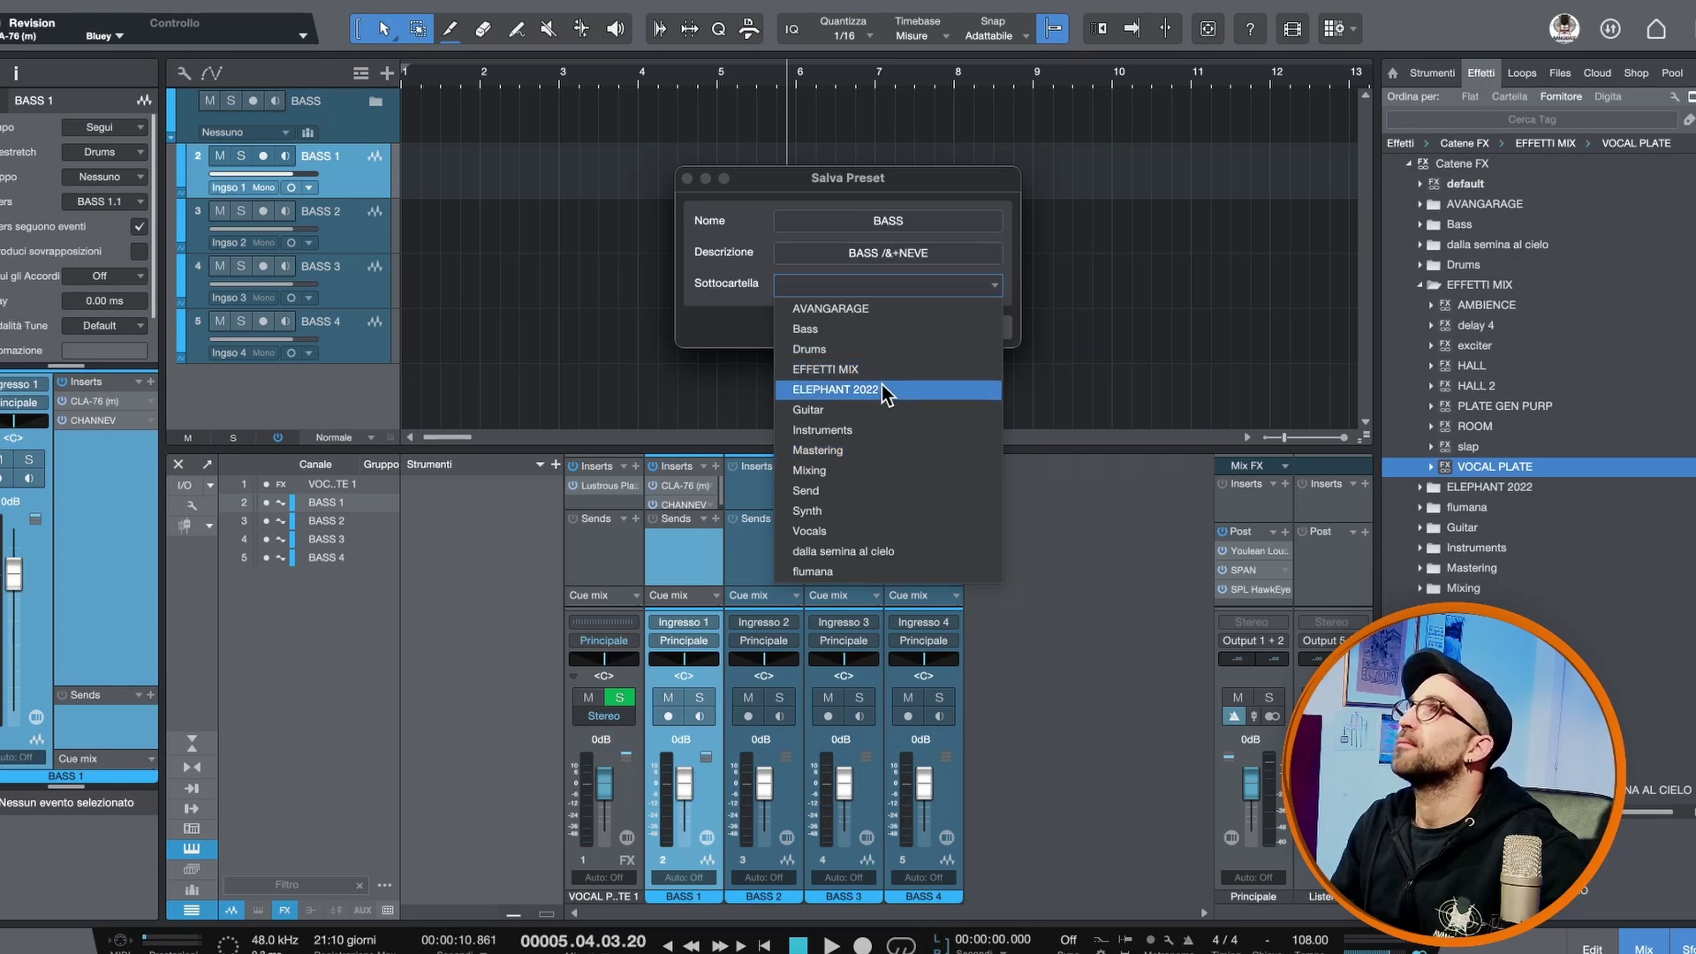
click(837, 471)
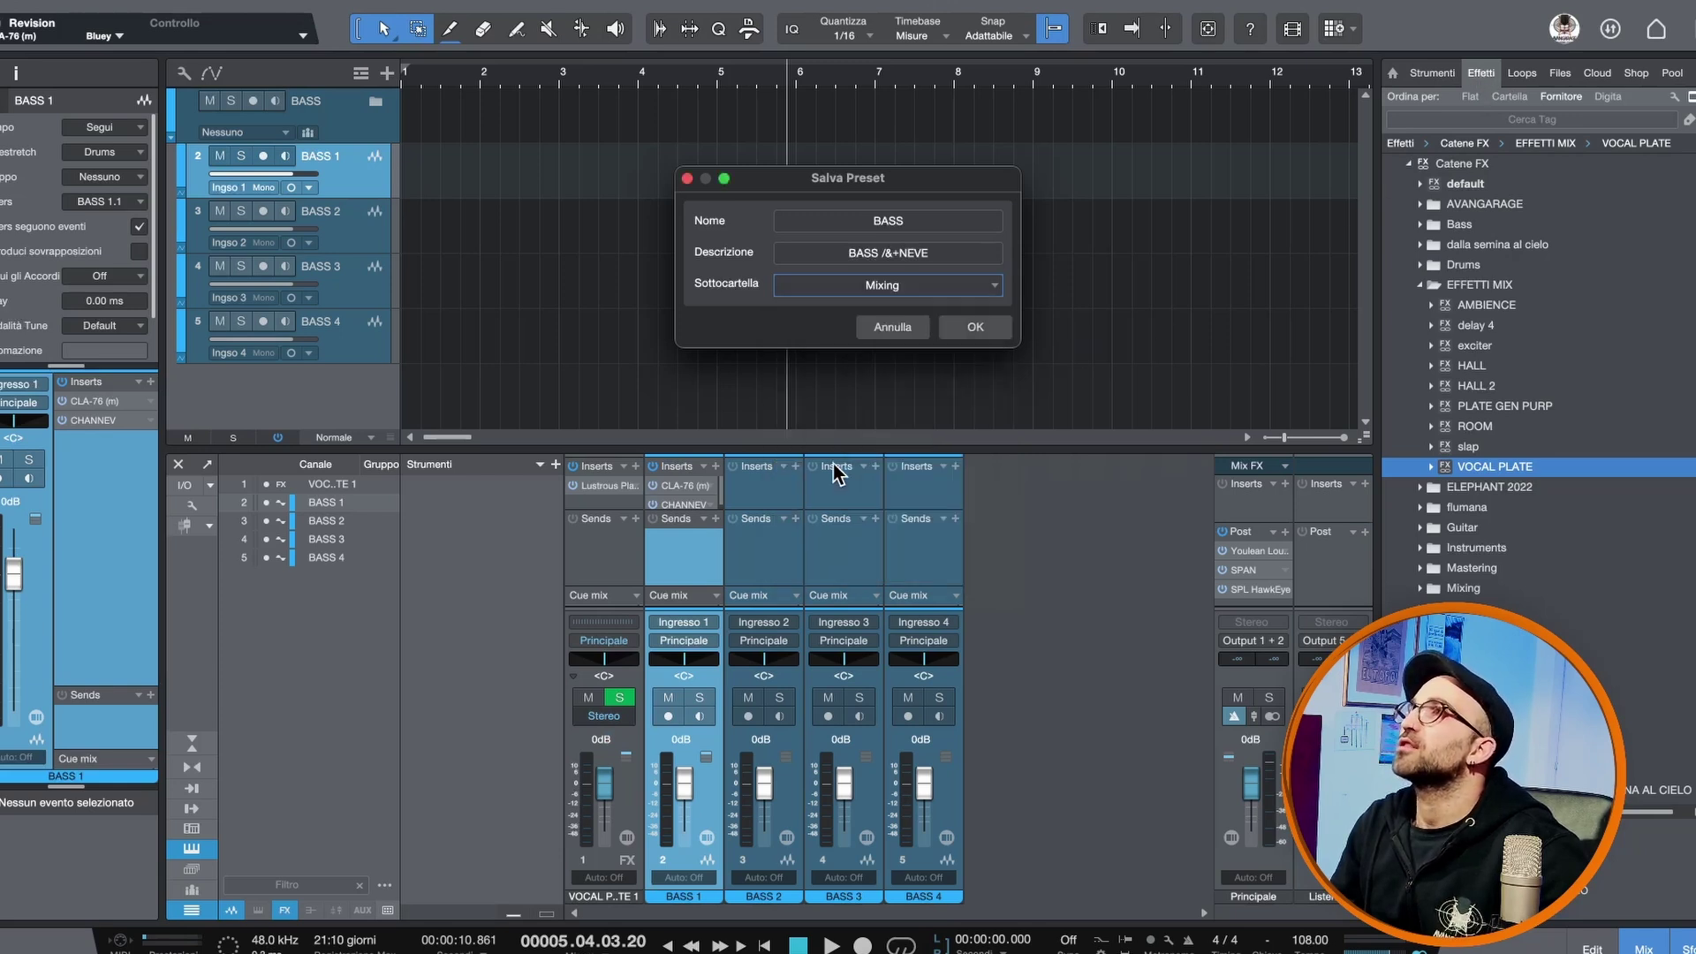
click(973, 326)
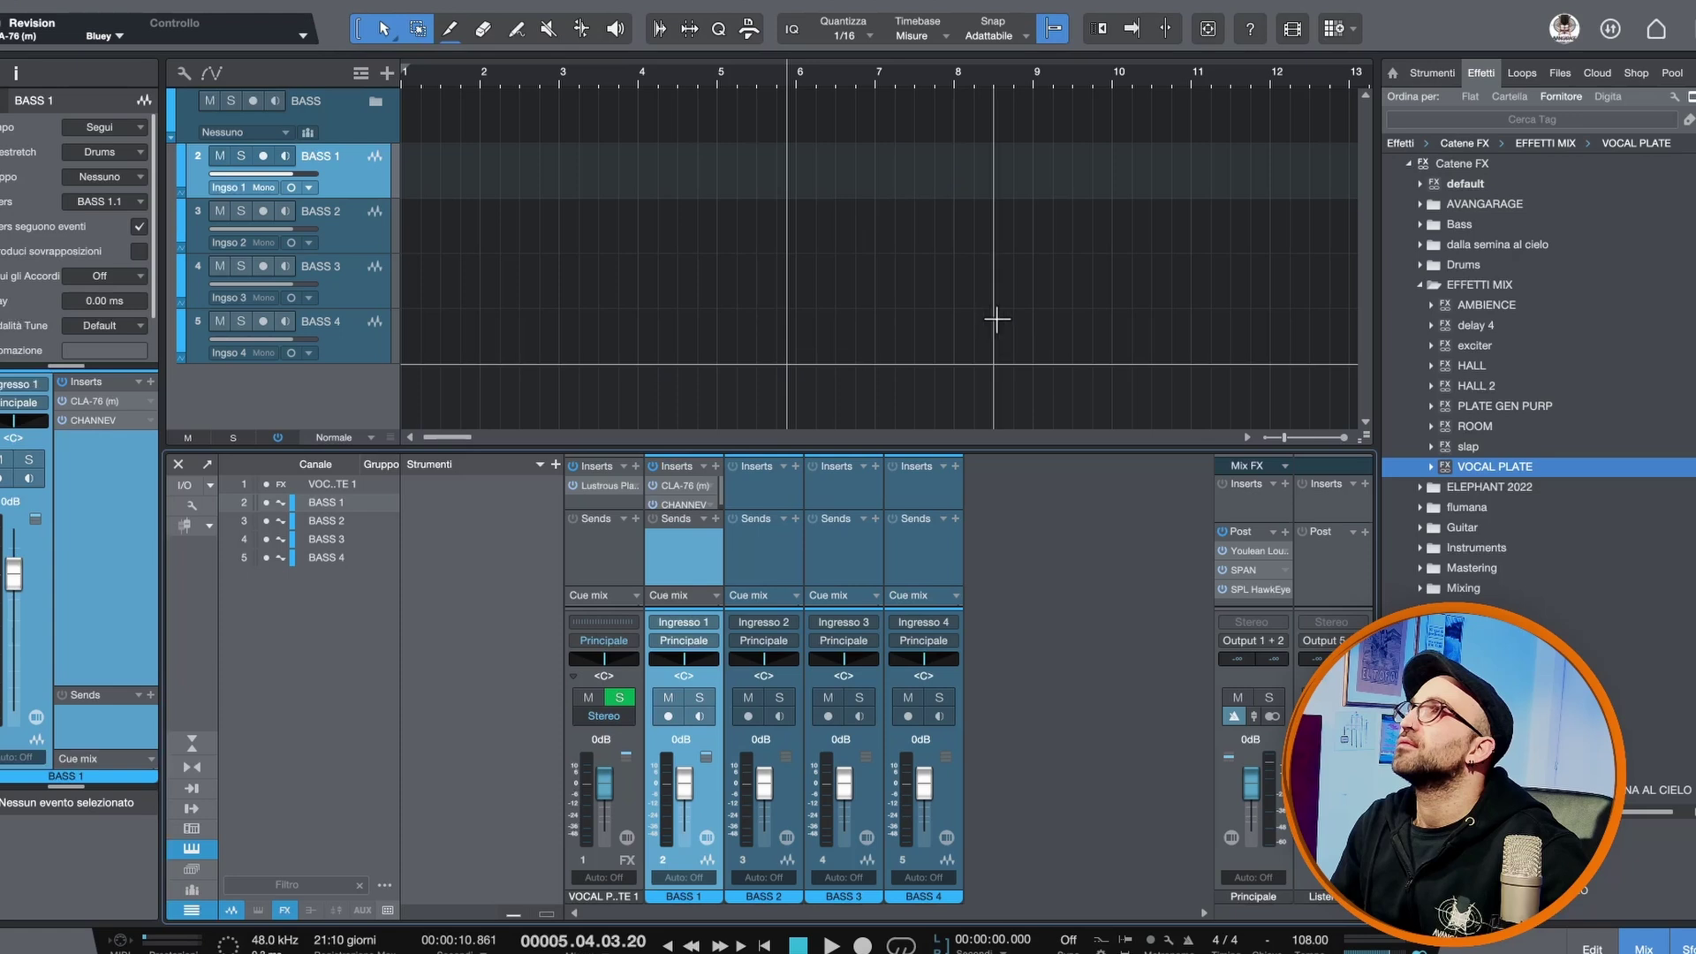
Load the saved BASS FX chain from the Mixing folder onto the BASS 2 channel's inserts.
click(775, 543)
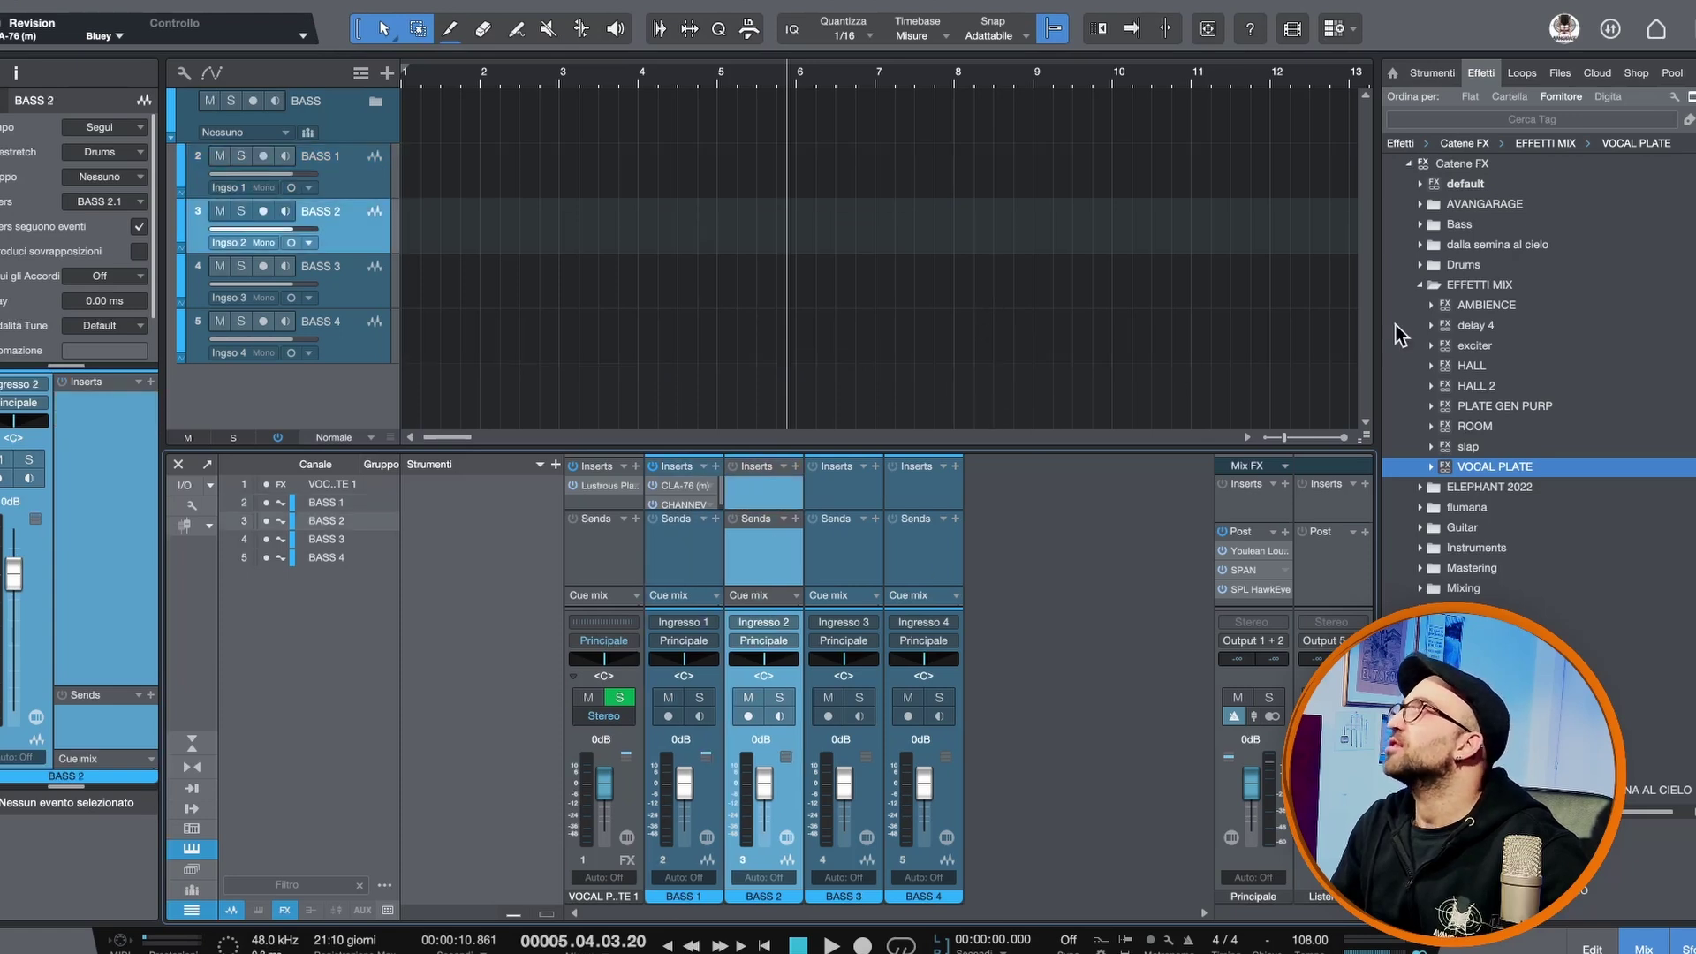
click(1420, 285)
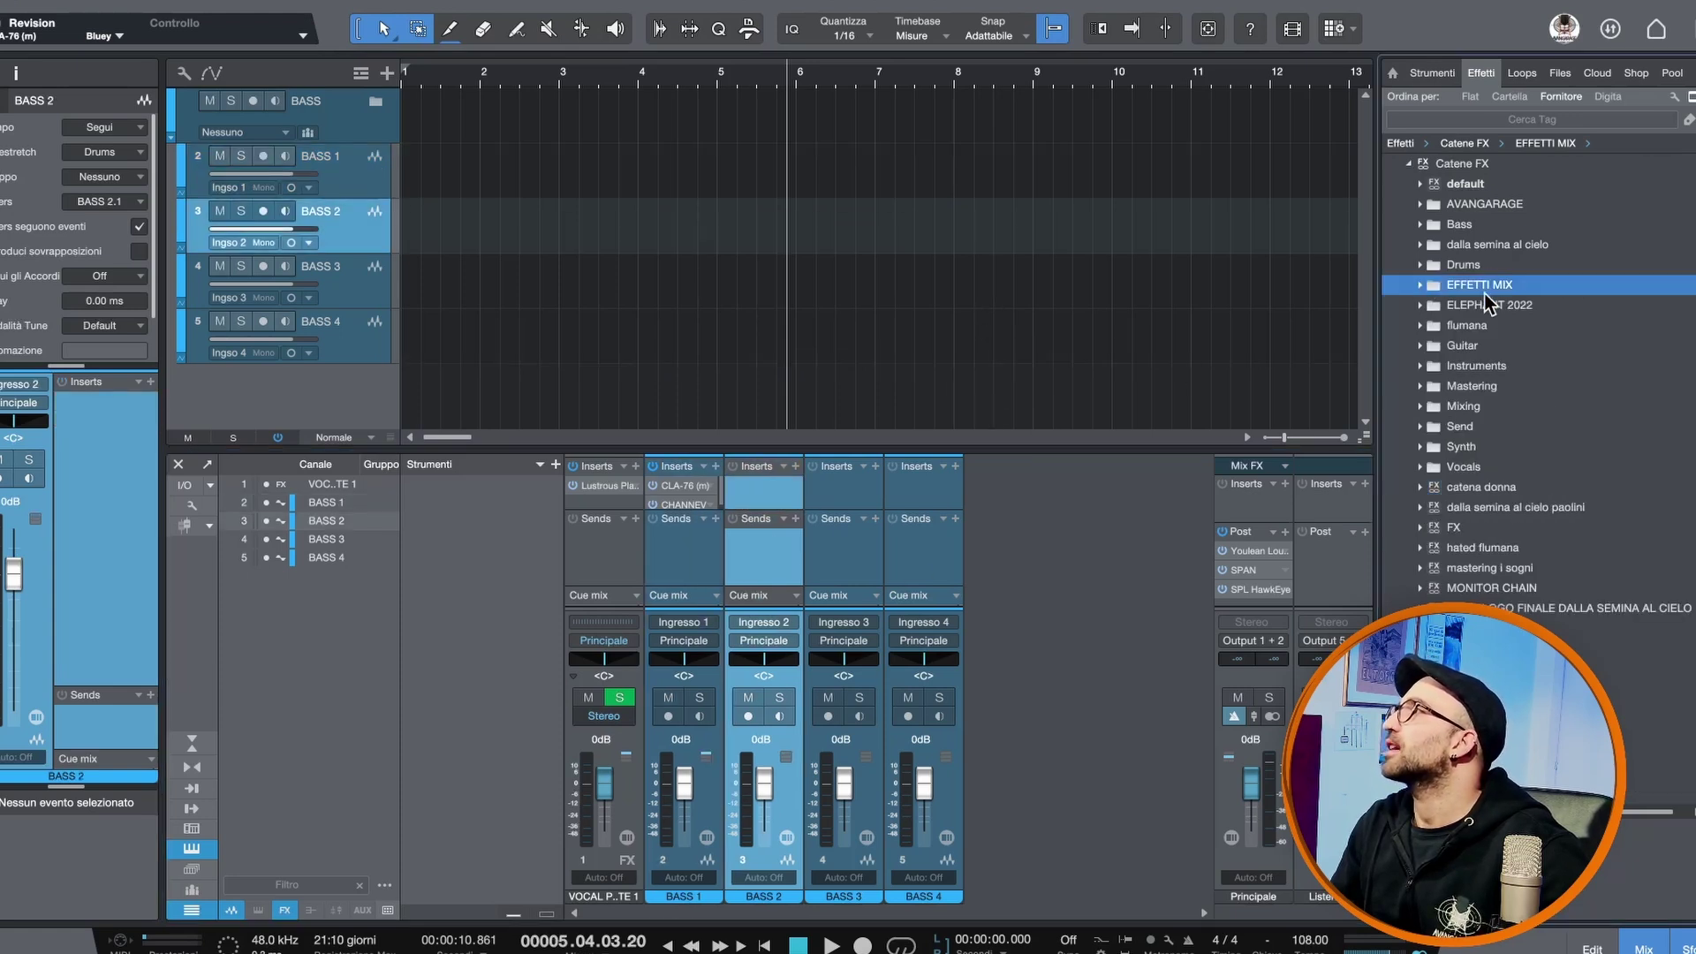
click(1421, 407)
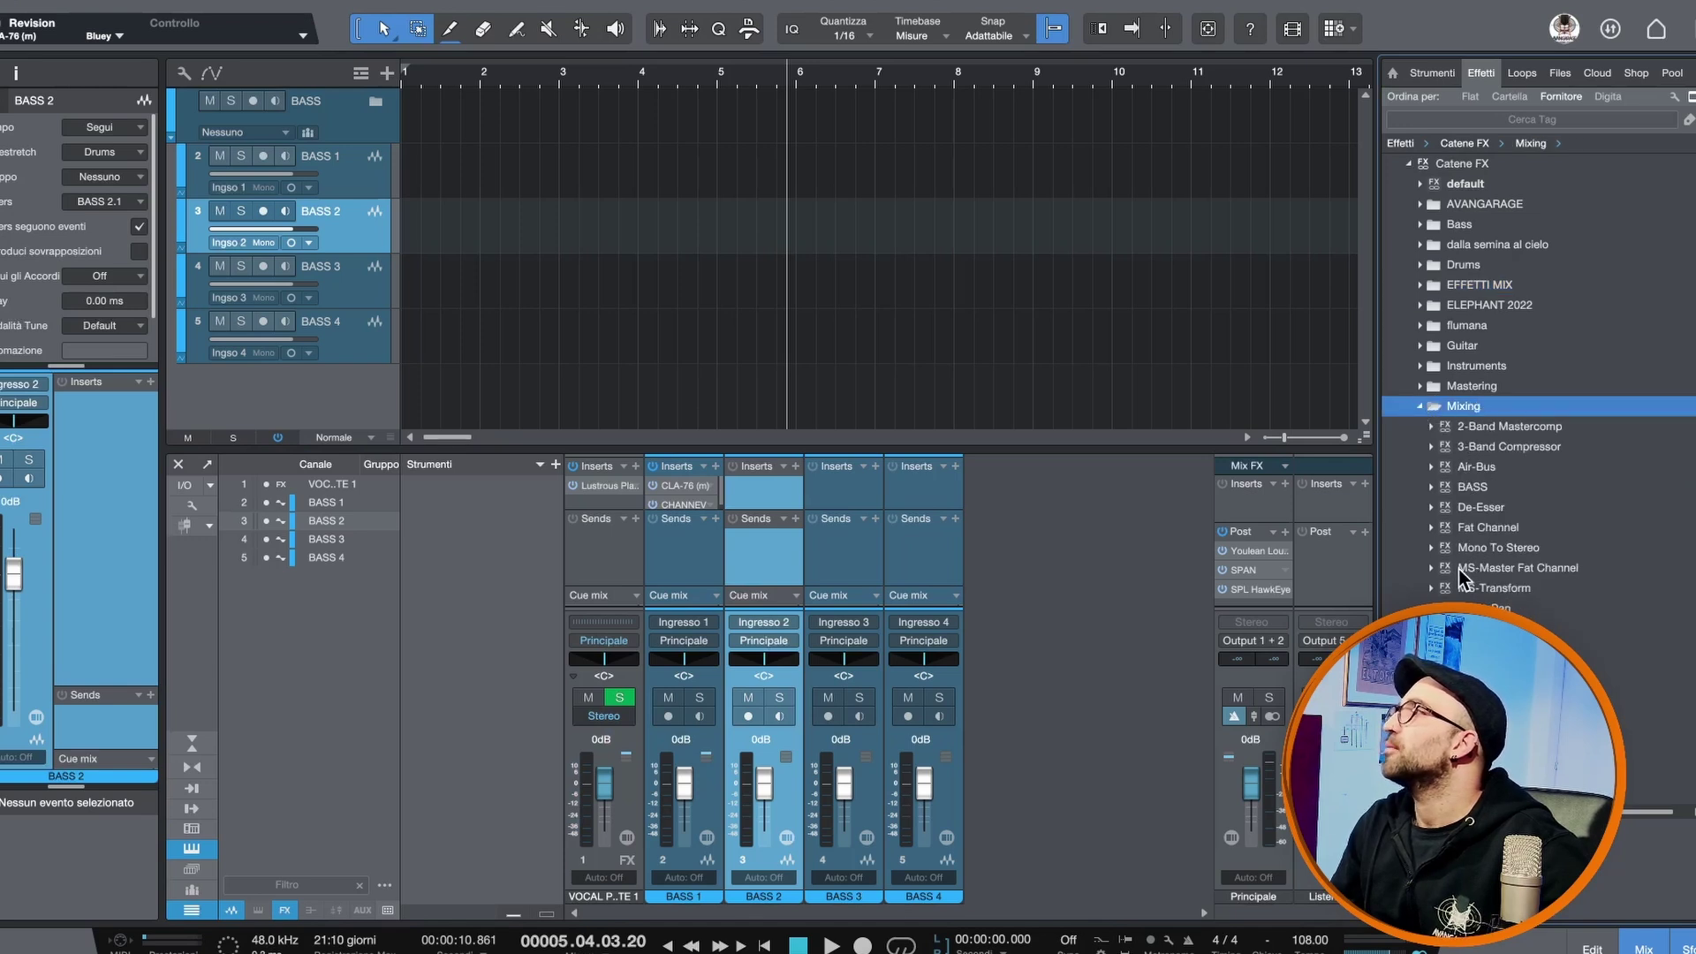
drag(1462, 495, 771, 491)
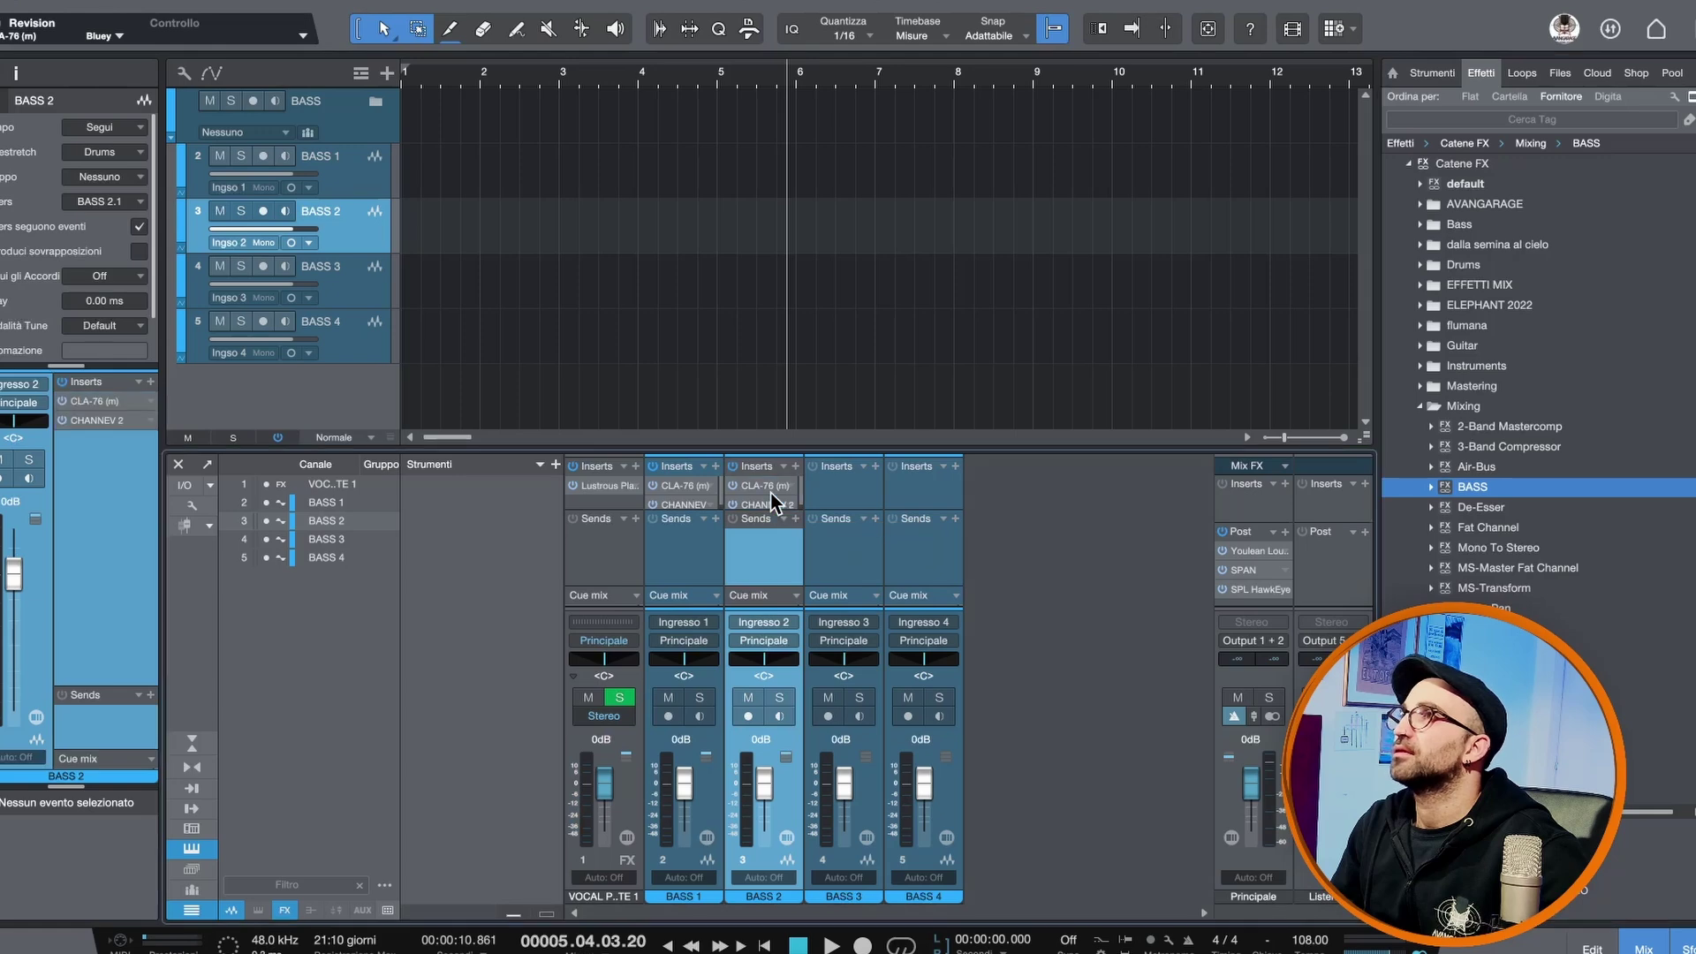
Inspect the recalled settings of the CLA-76 and CHANNEV on BASS 2, then close the plug-in window.
double_click(771, 488)
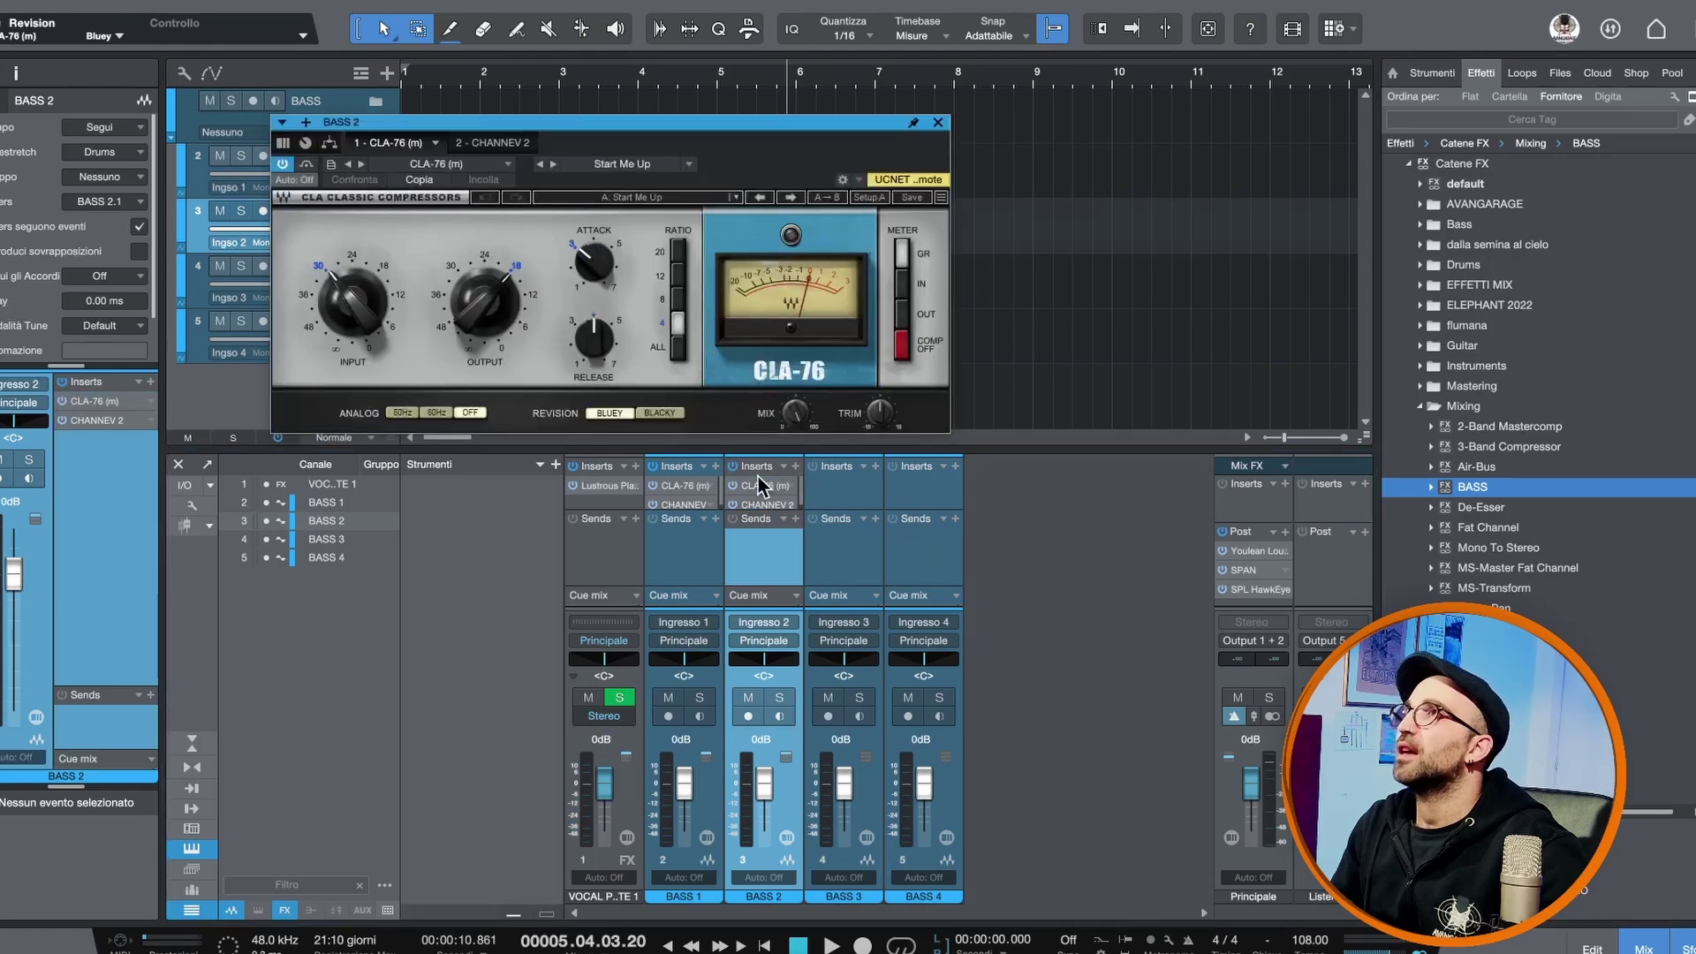
double_click(763, 505)
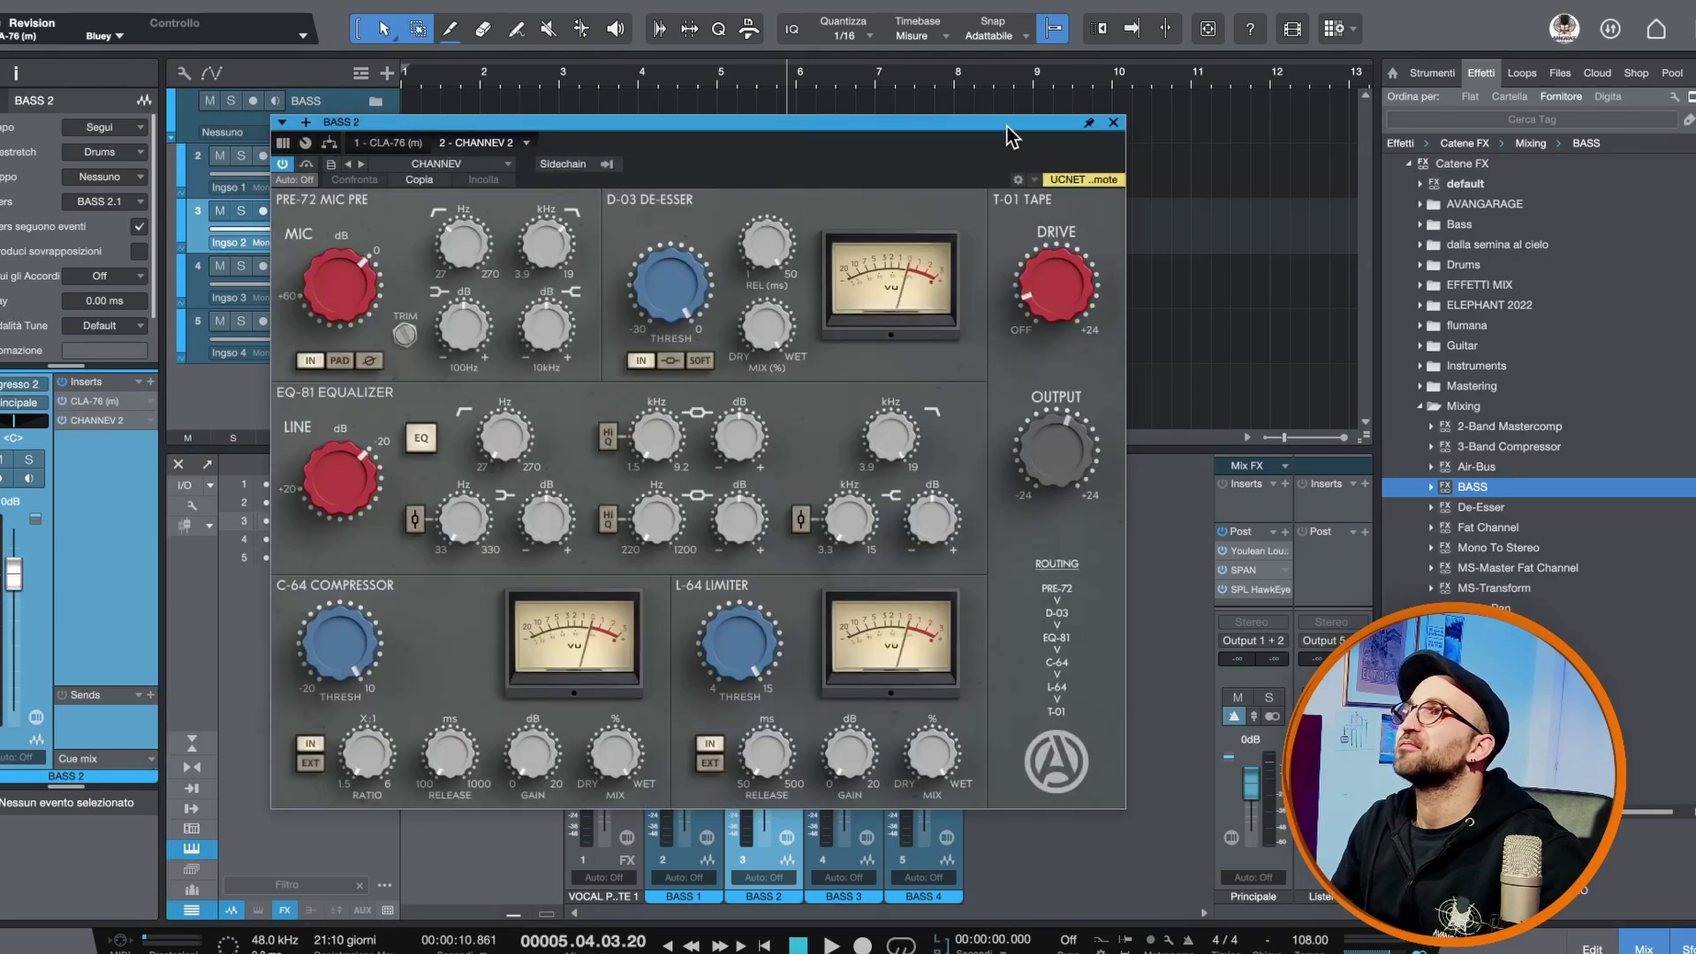
click(1113, 121)
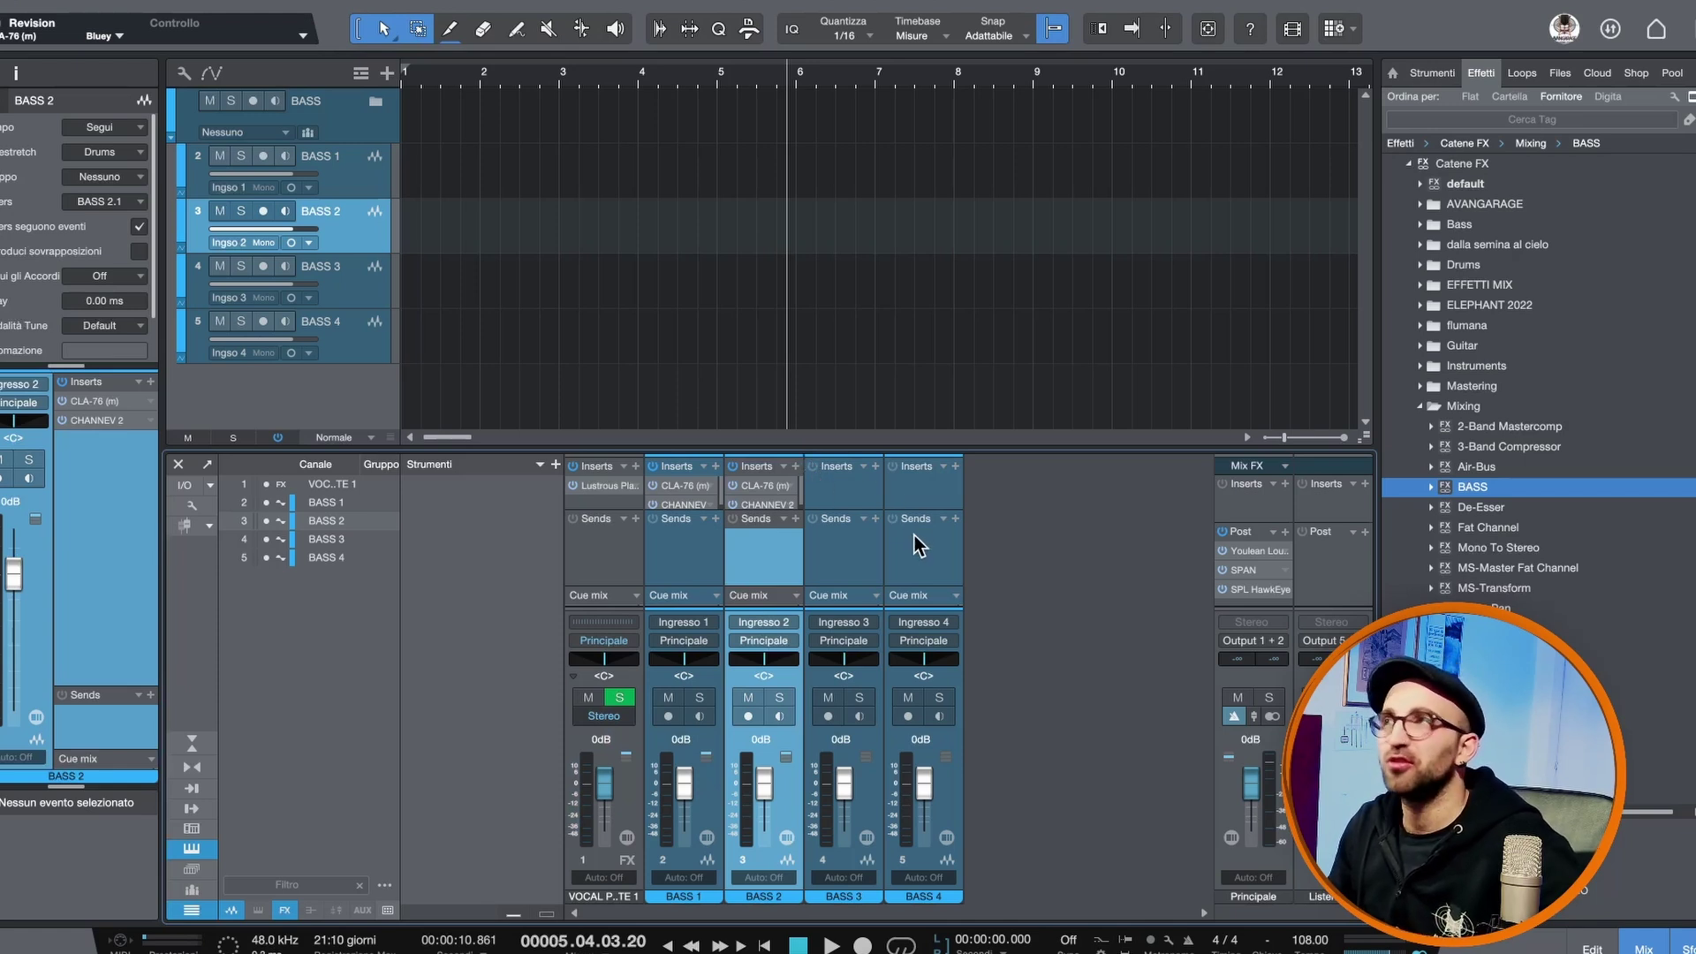
Add all FX chains in the EFFETTI MIX folder, from AMBIENCE to VOCAL PLATE, to the mixer as new FX channels.
click(1419, 406)
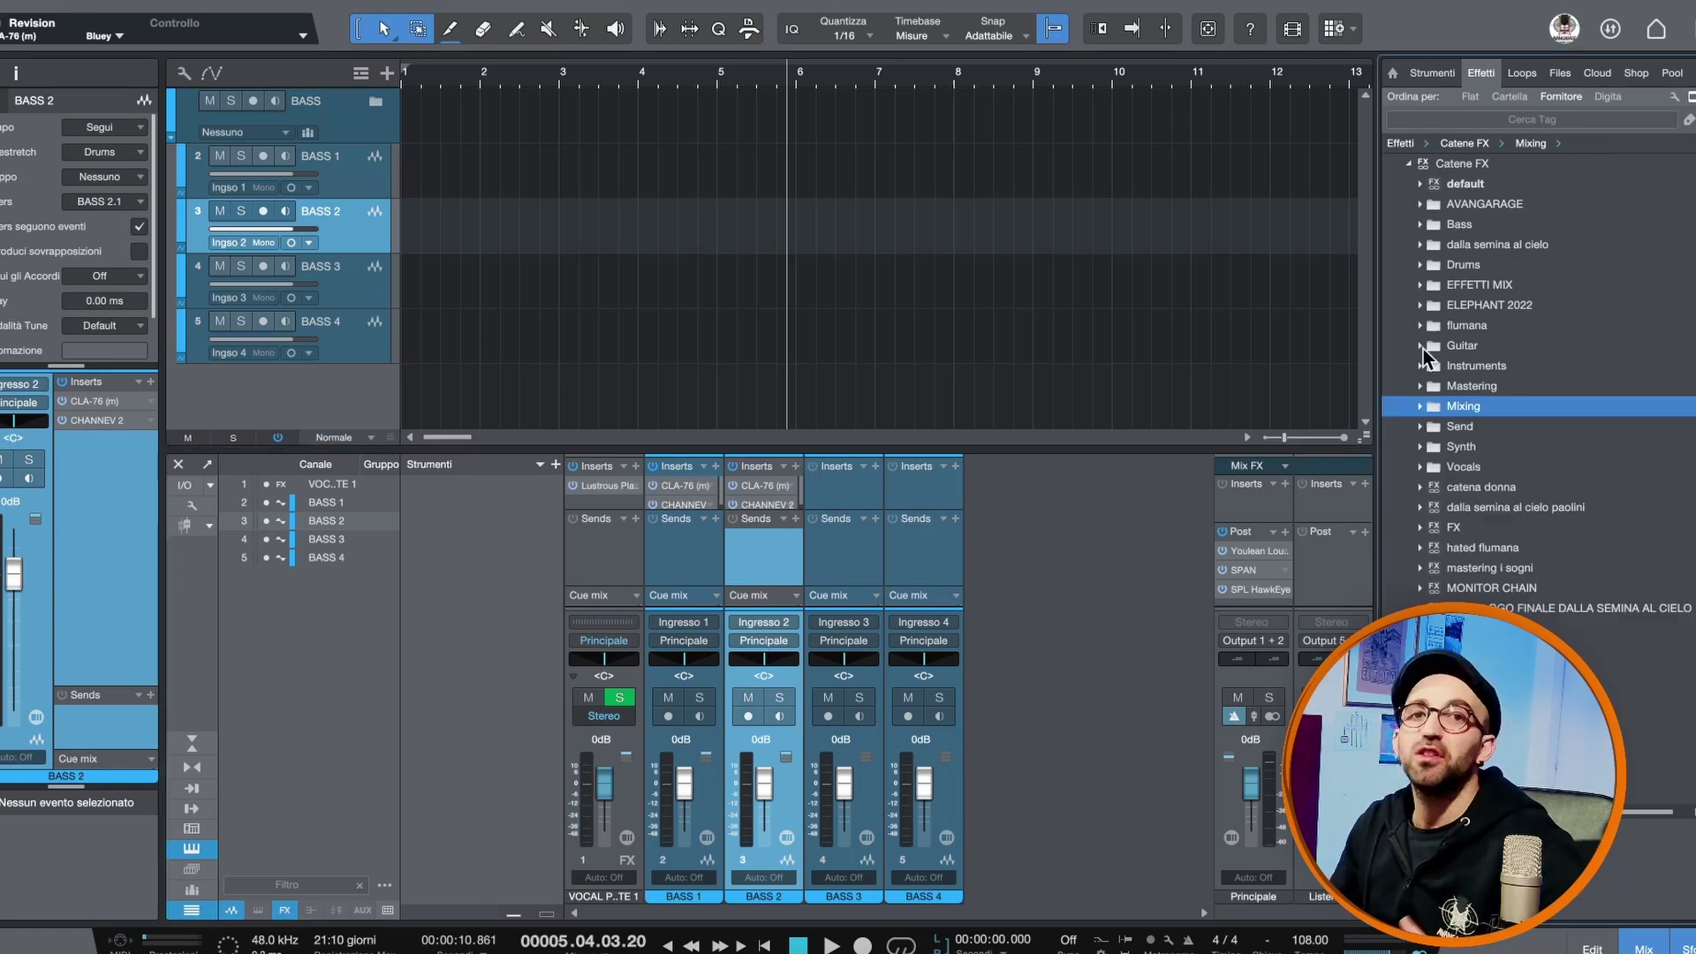
click(1418, 284)
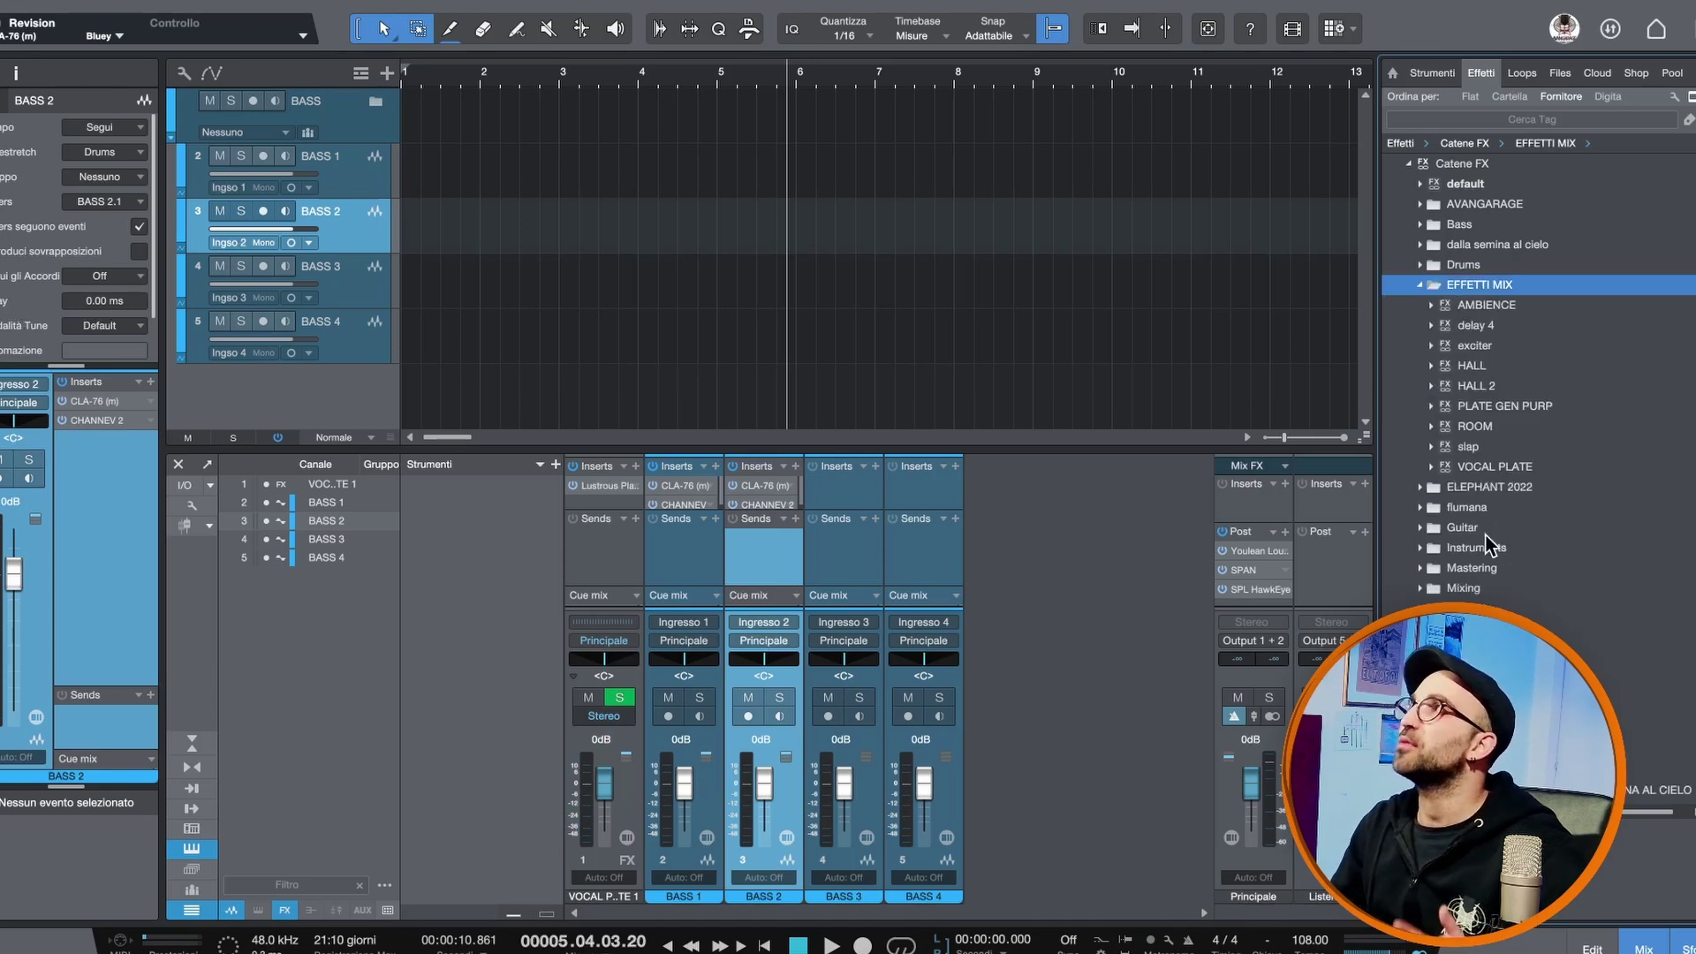
click(1487, 305)
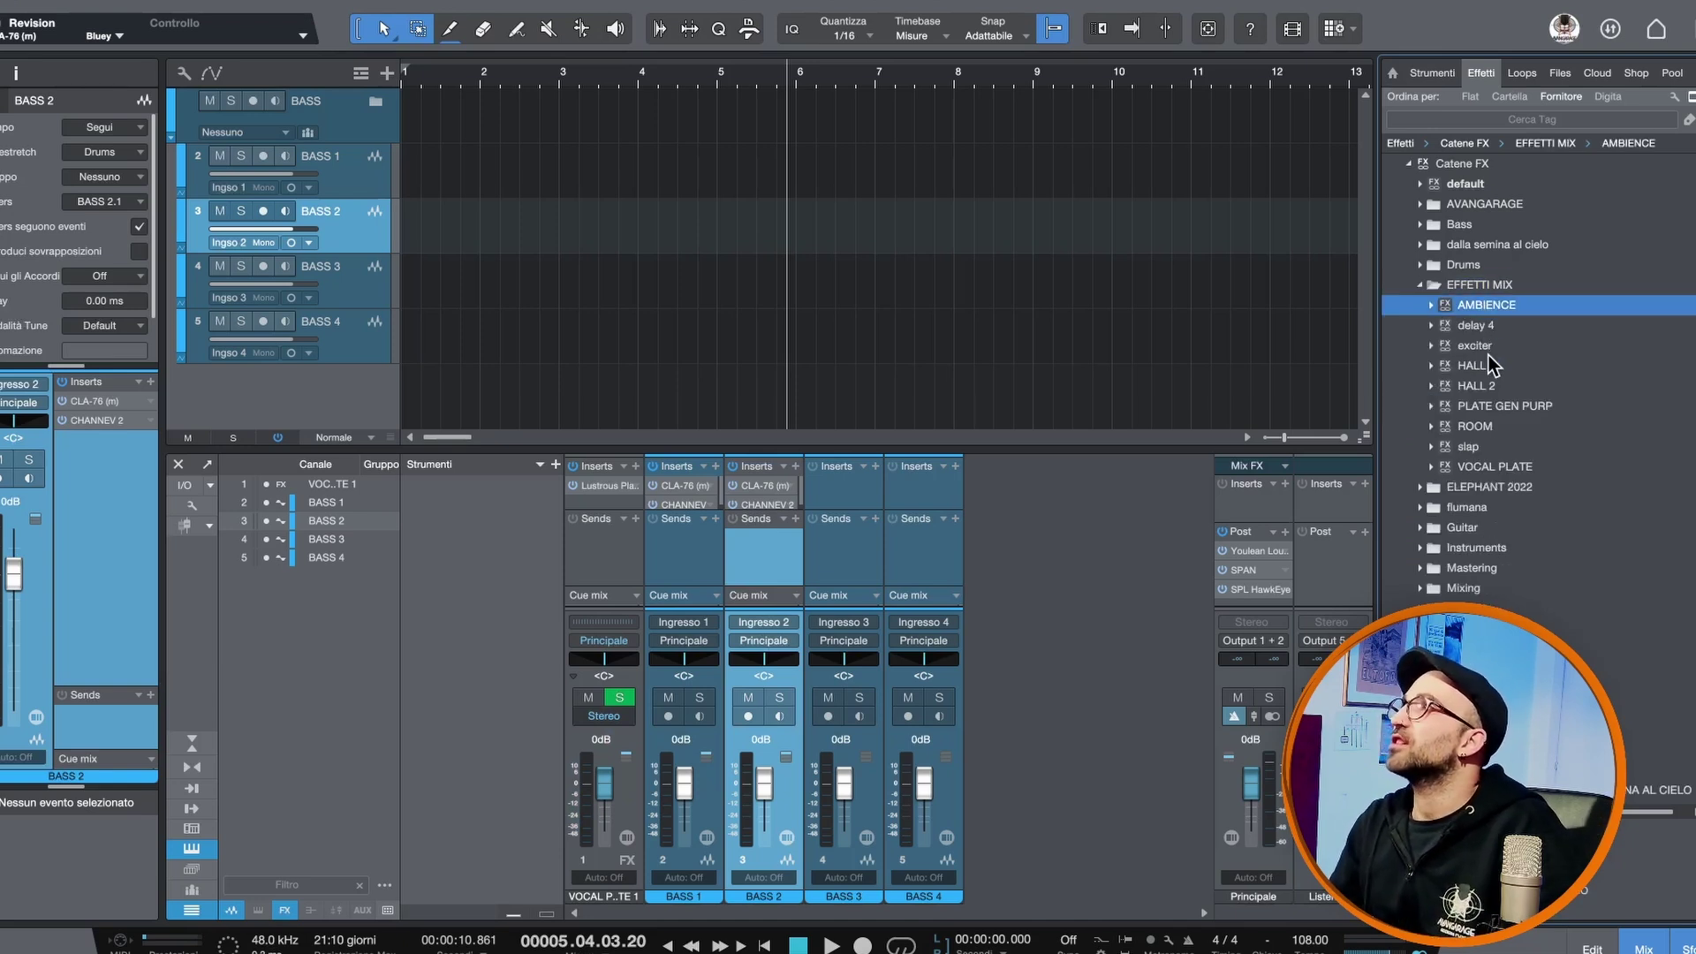
shift+click(1491, 466)
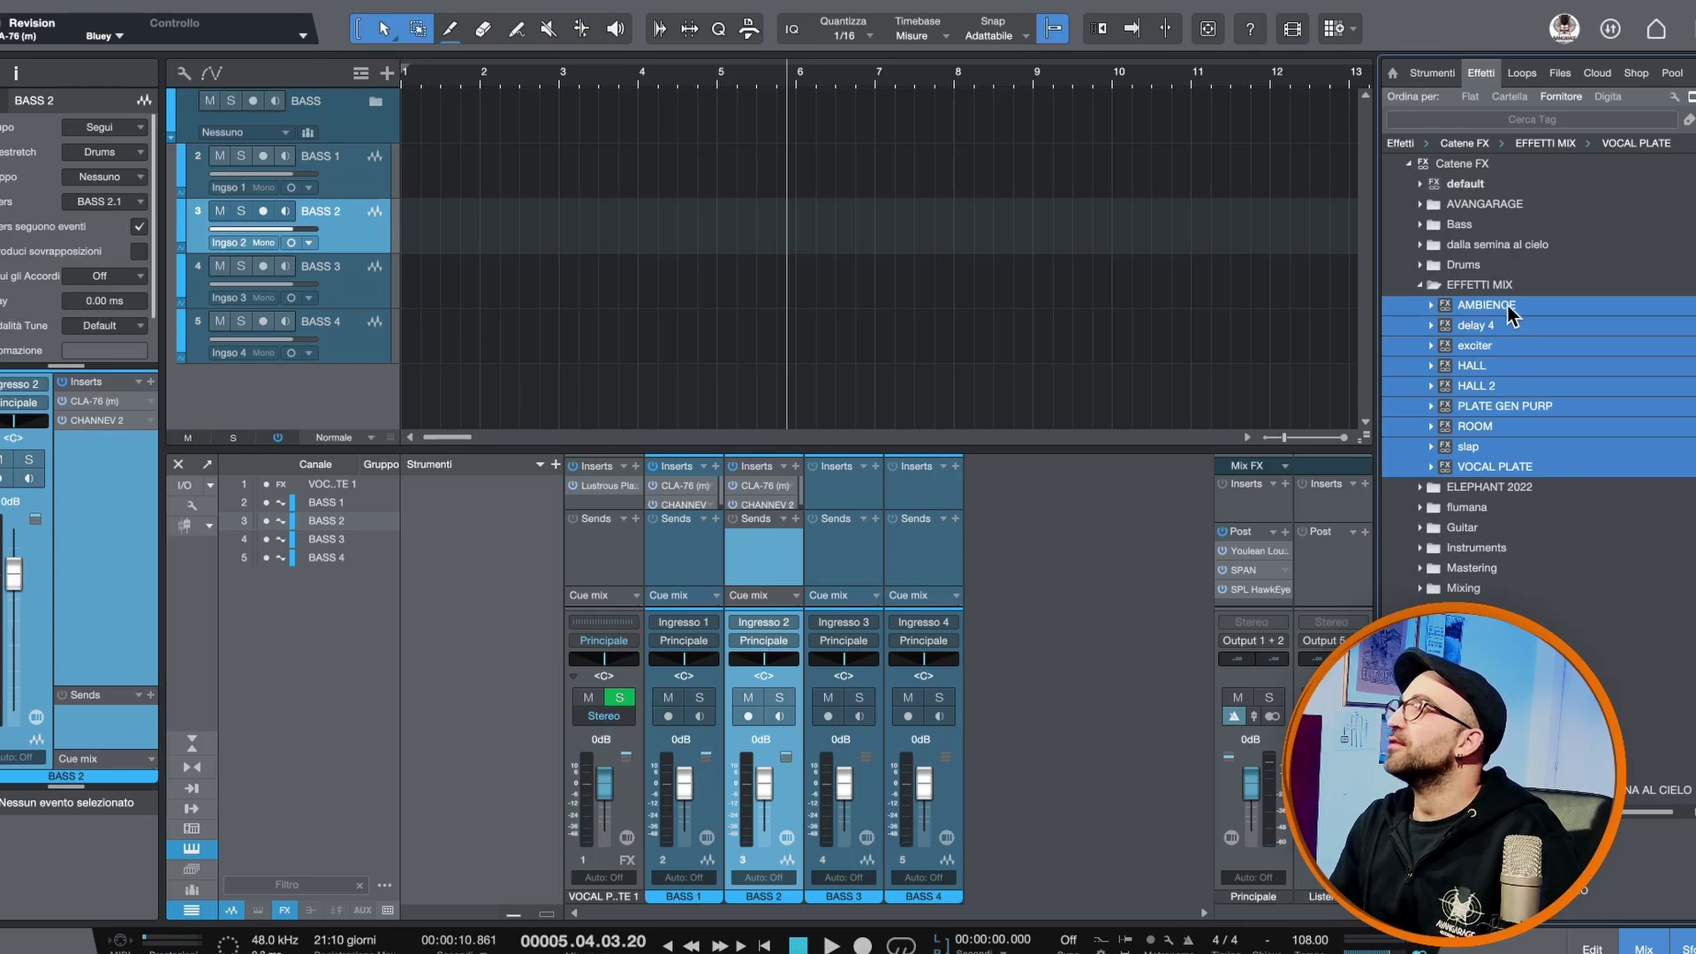
drag(1503, 327, 1016, 590)
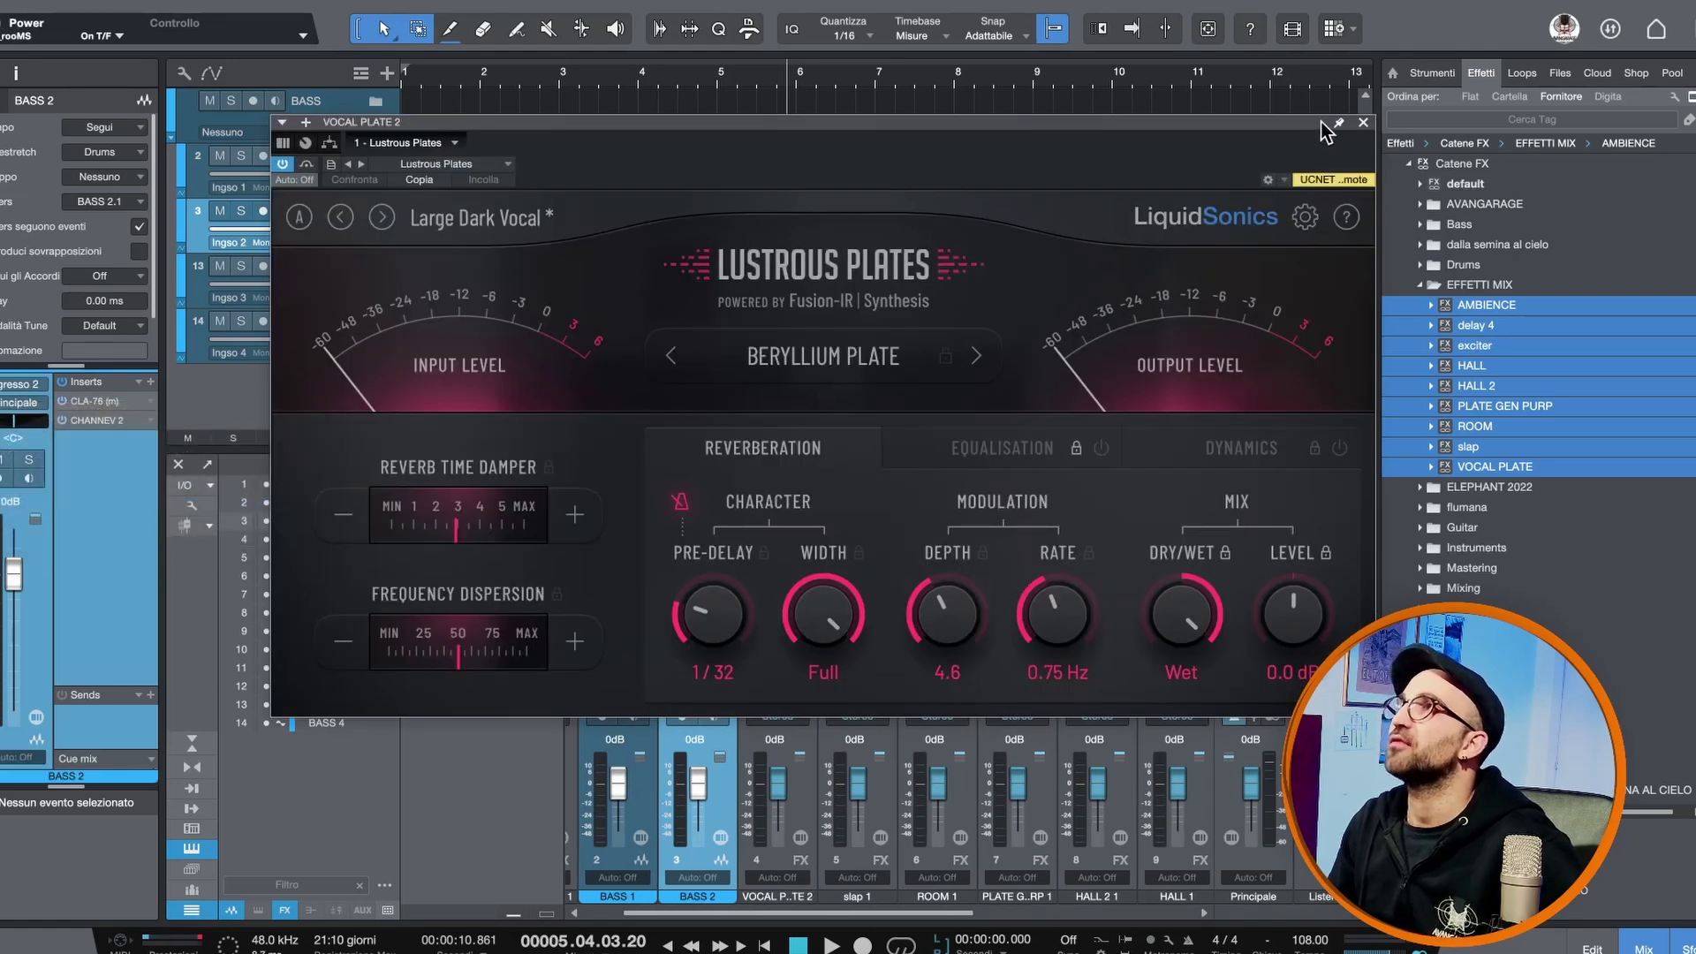
Switch the Lustrous Plates reverb on the new vocal plate channel to the Chrome Plate model and close its window.
click(803, 359)
click(823, 396)
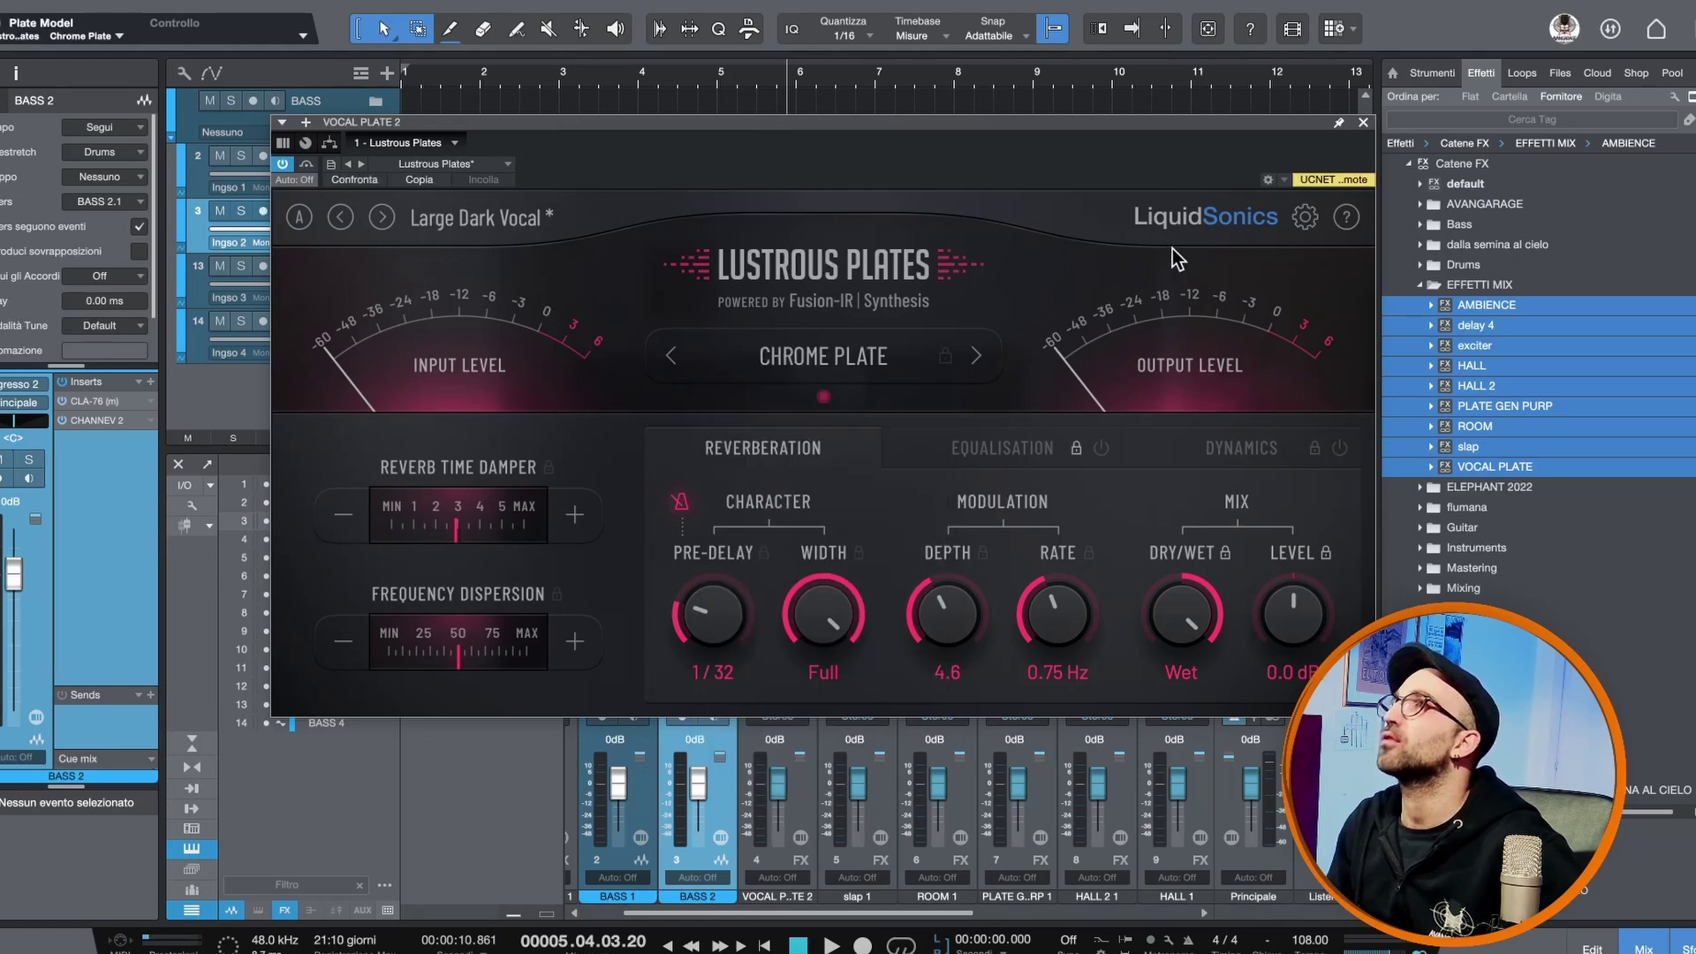
click(1362, 124)
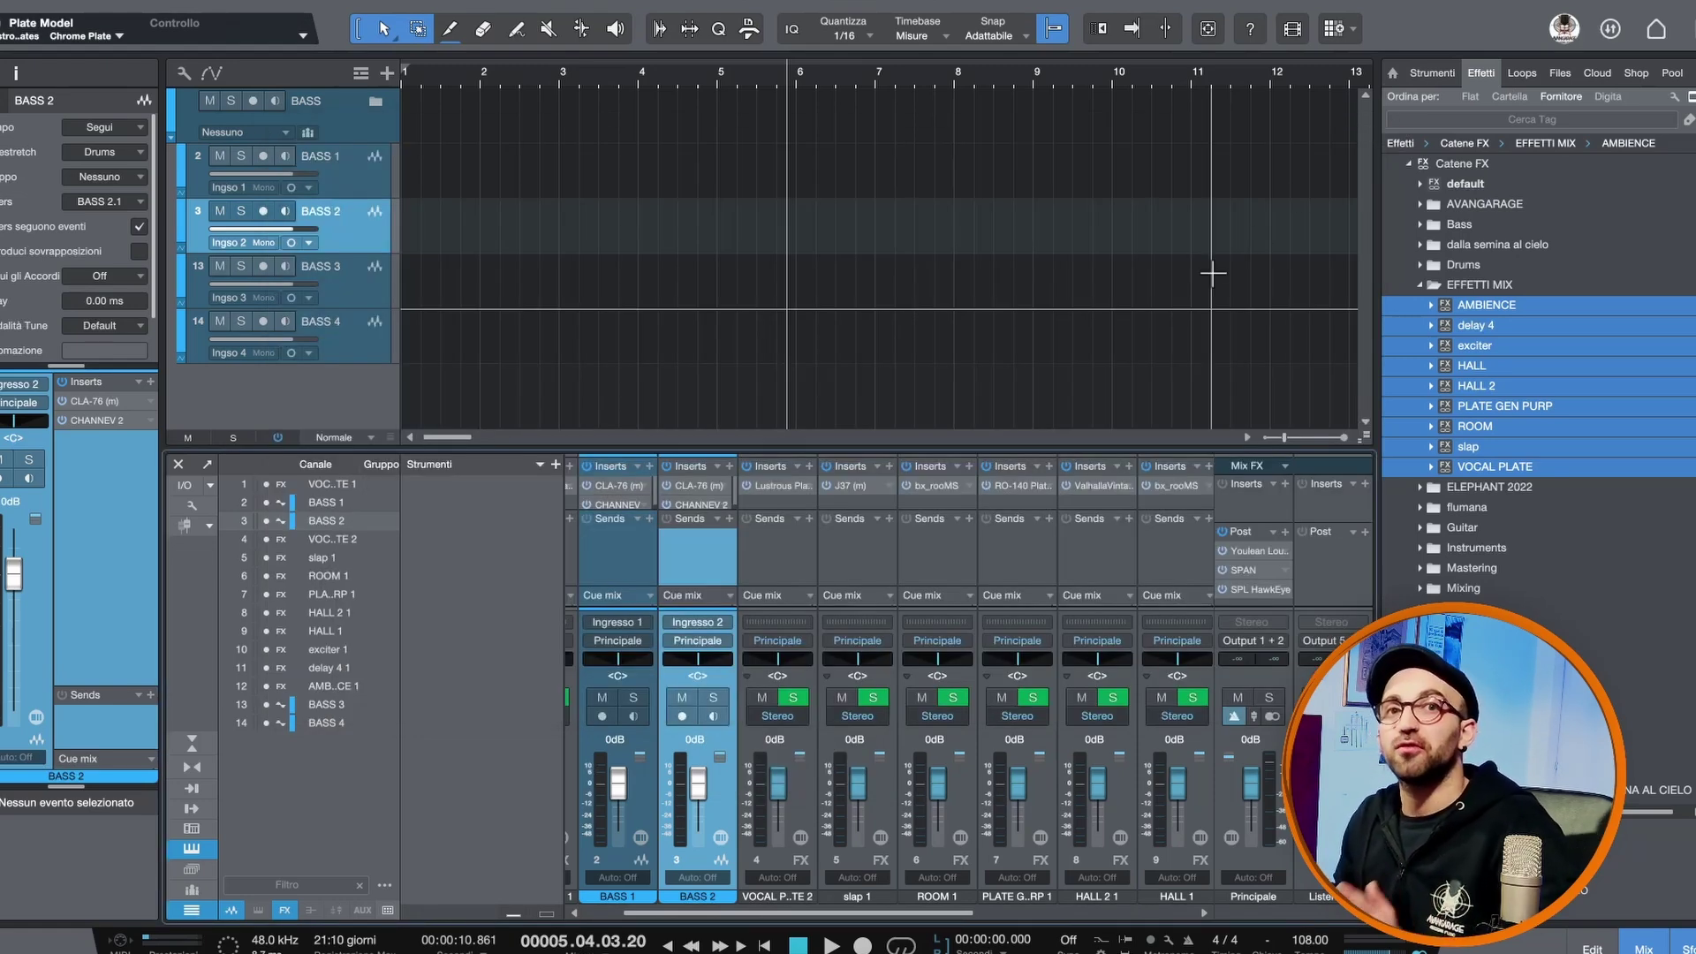